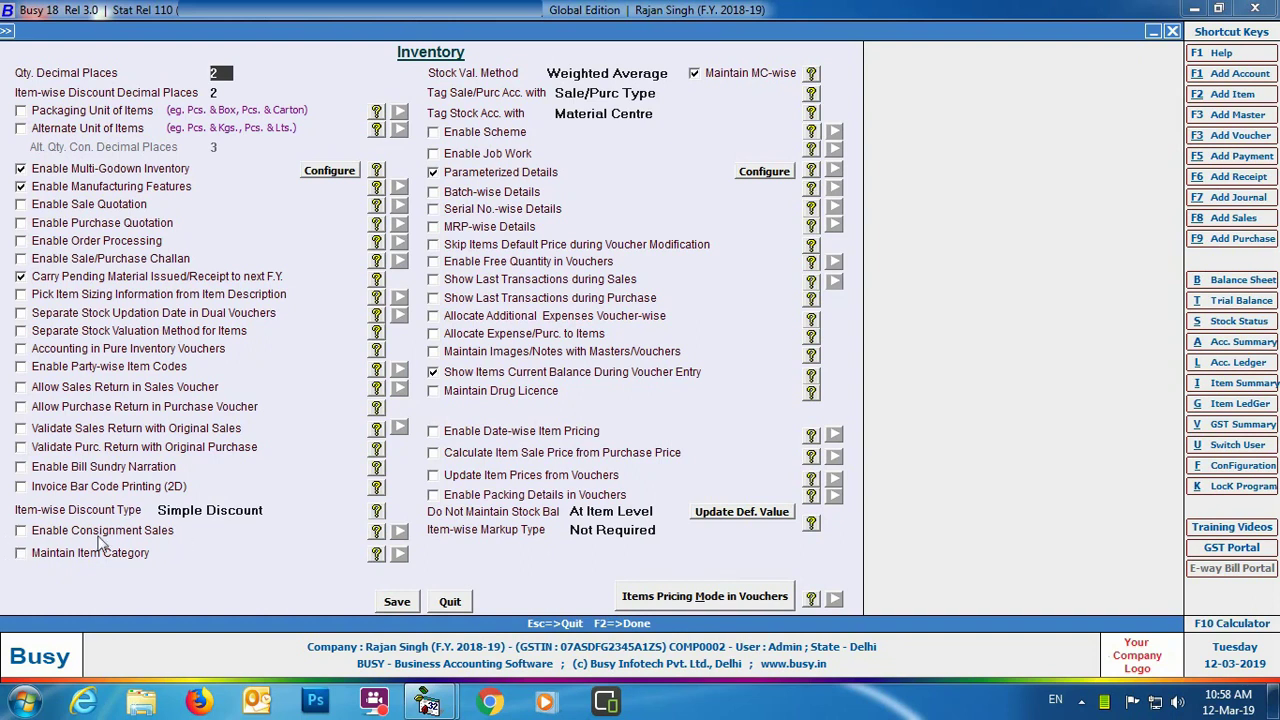
- Enable Consignment Sales in the inventory features and set the consignment type to With Order (Movement of Goods)
{"action": "left_click", "coordinate": [22, 533]}
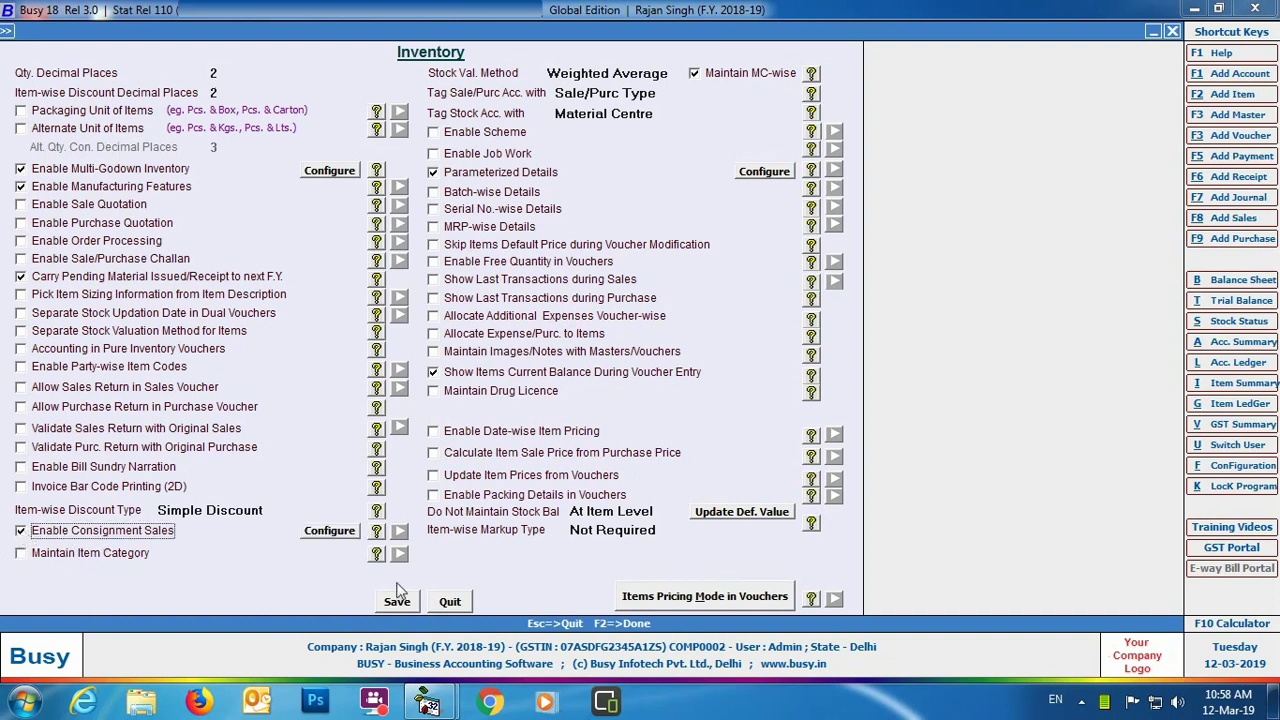
{"action": "left_click", "coordinate": [331, 531]}
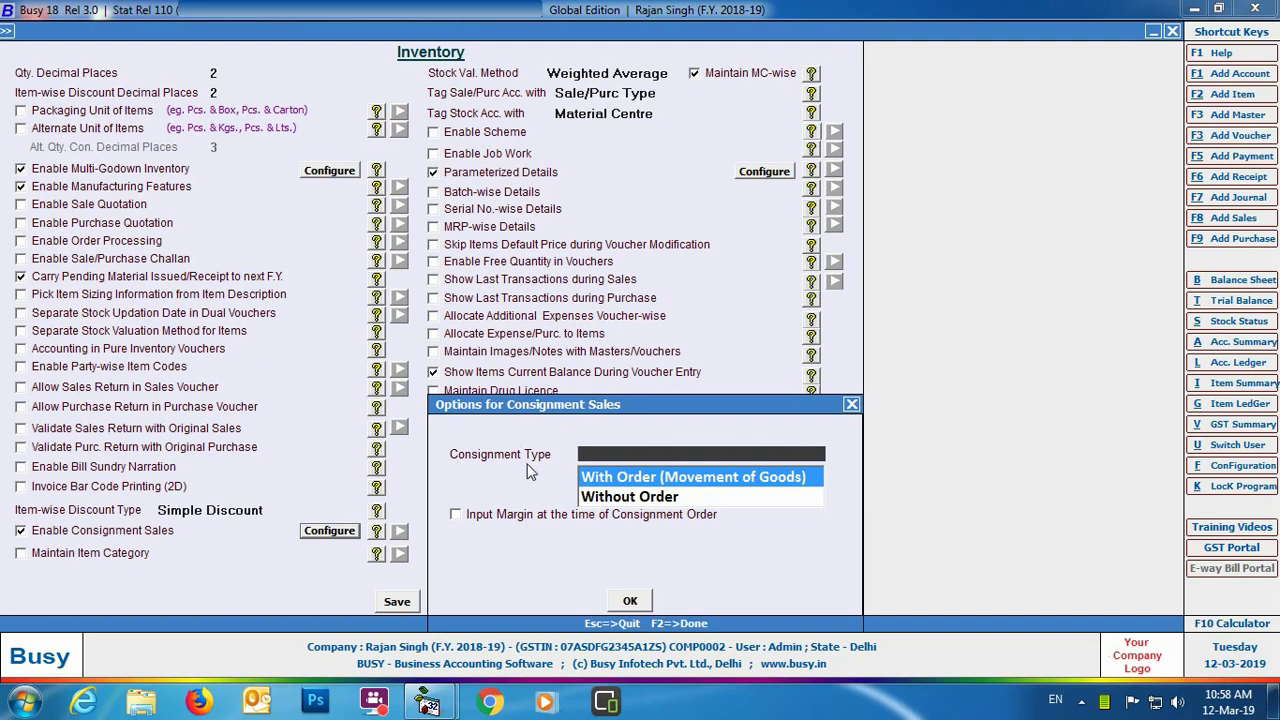
{"action": "left_click", "coordinate": [758, 477]}
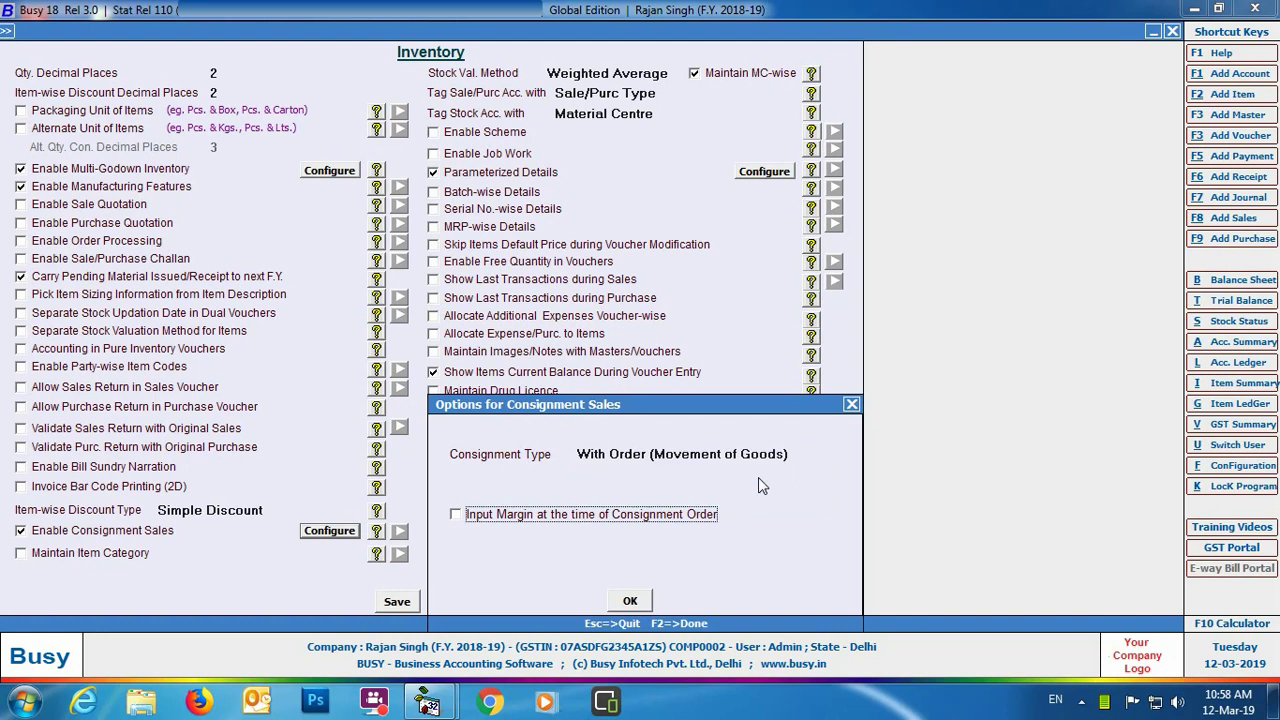
- Turn on margin input at the time of consignment order, with the margin applied as Ask In Voucher, and accept the consignment options
{"action": "left_click", "coordinate": [456, 516]}
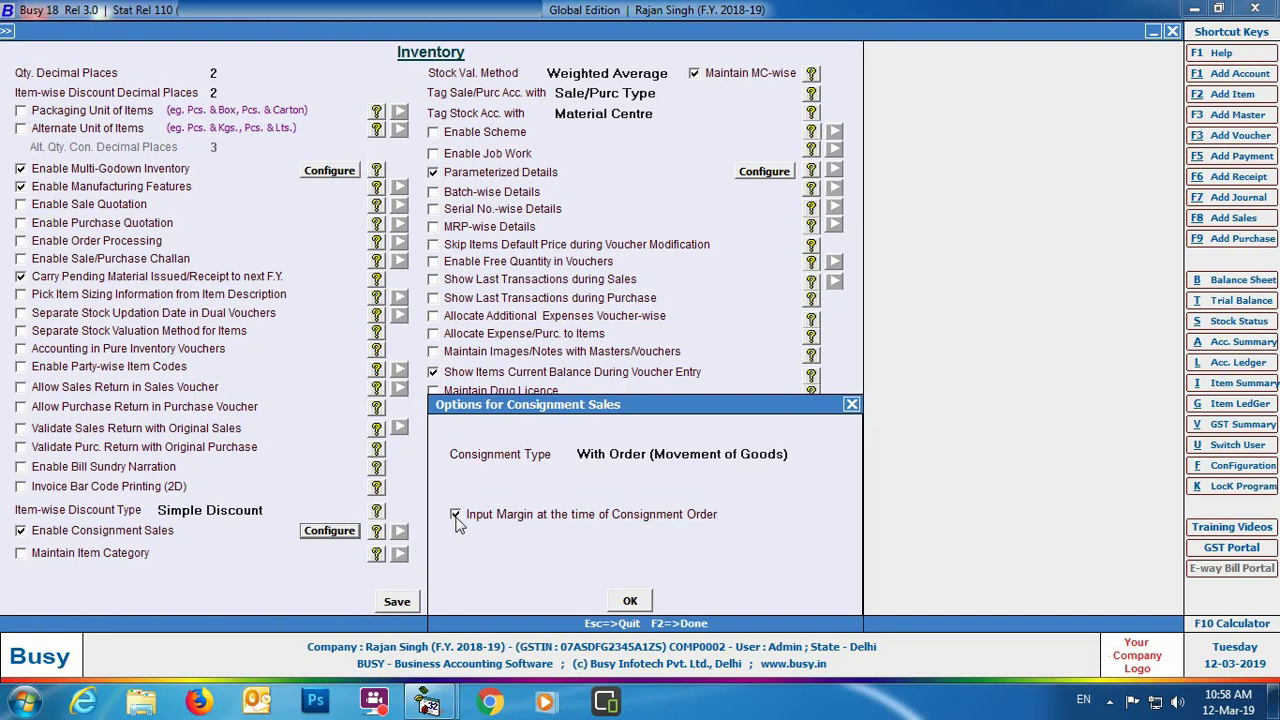
{"action": "key", "text": "Return"}
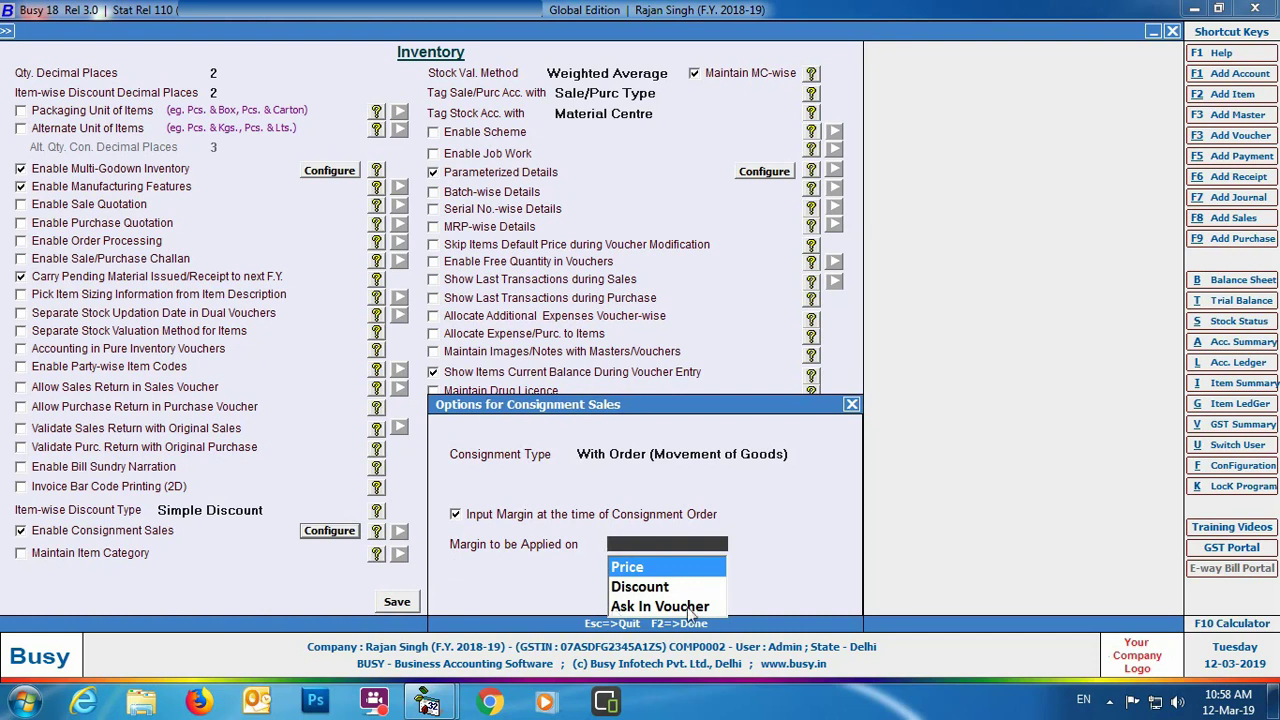
{"action": "key", "text": "Down"}
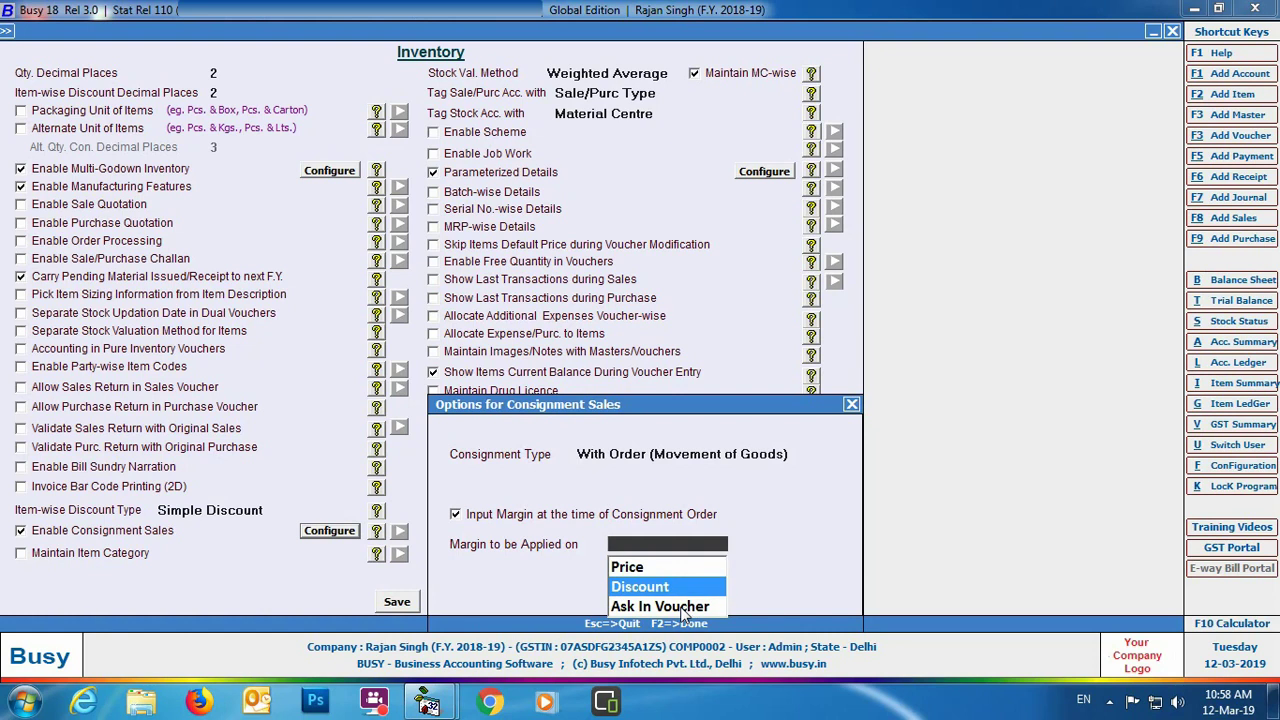
{"action": "key", "text": "Down"}
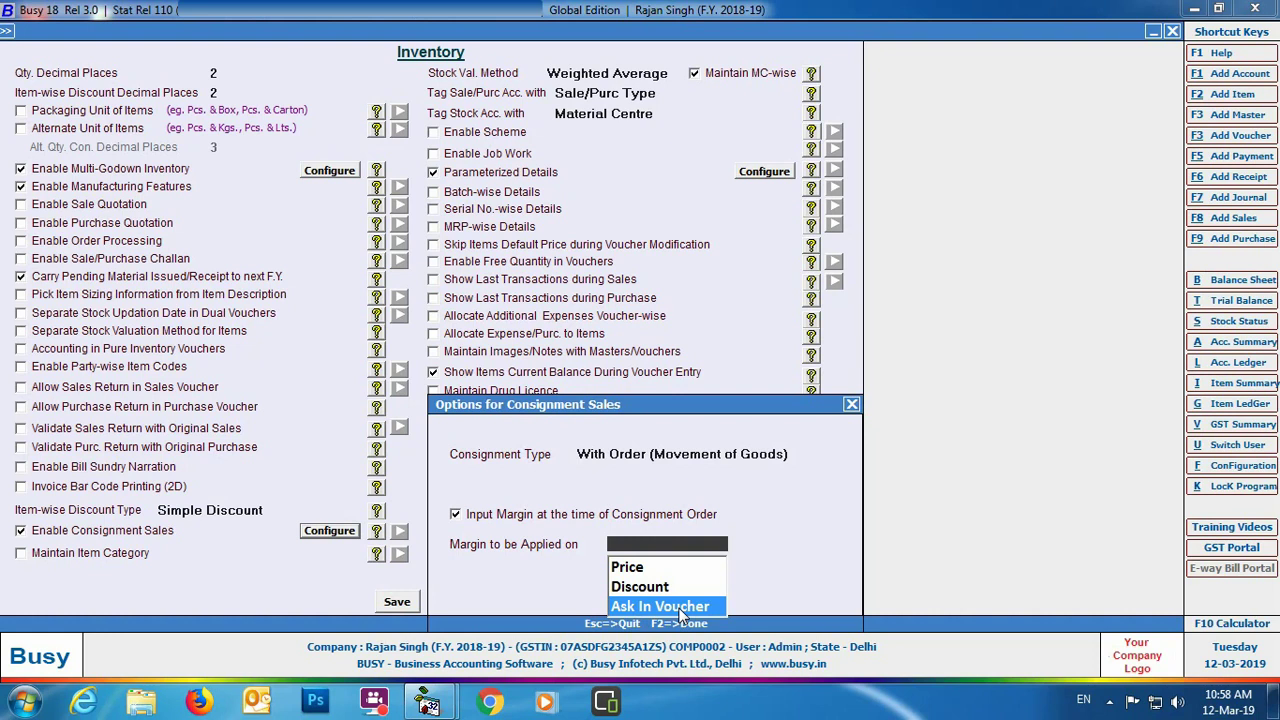
{"action": "left_click", "coordinate": [680, 607]}
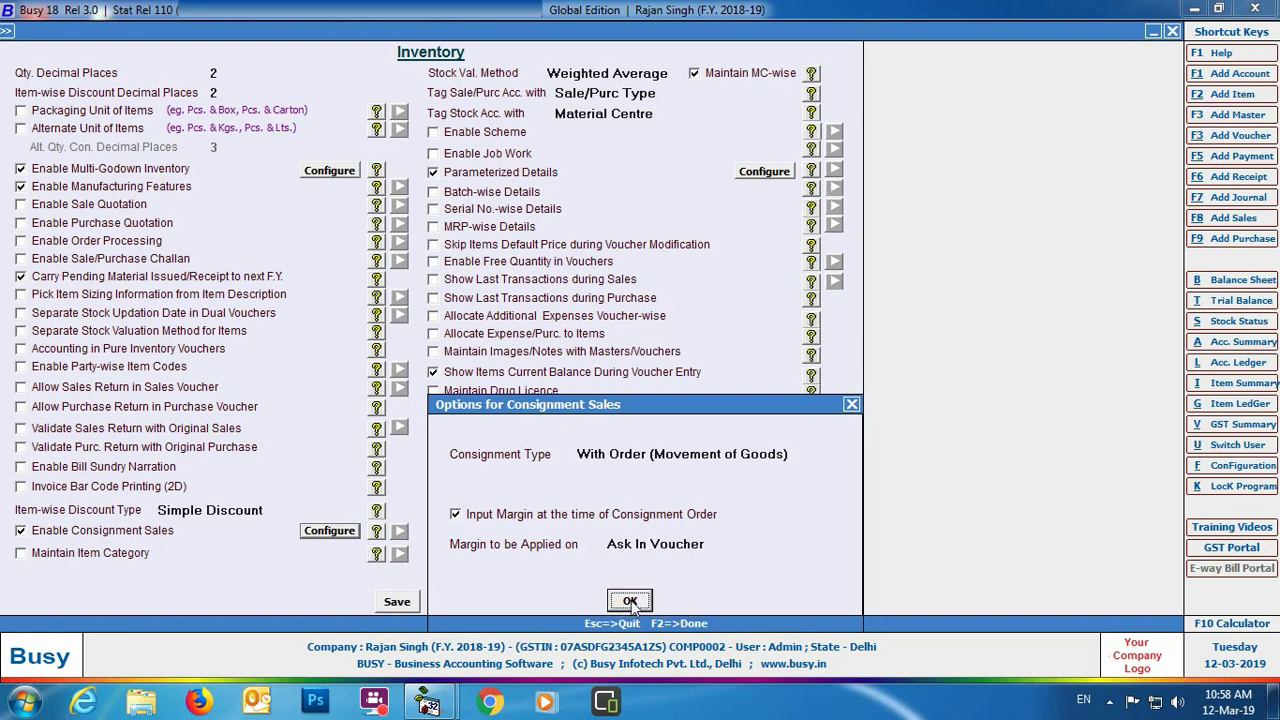
{"action": "left_click", "coordinate": [631, 602]}
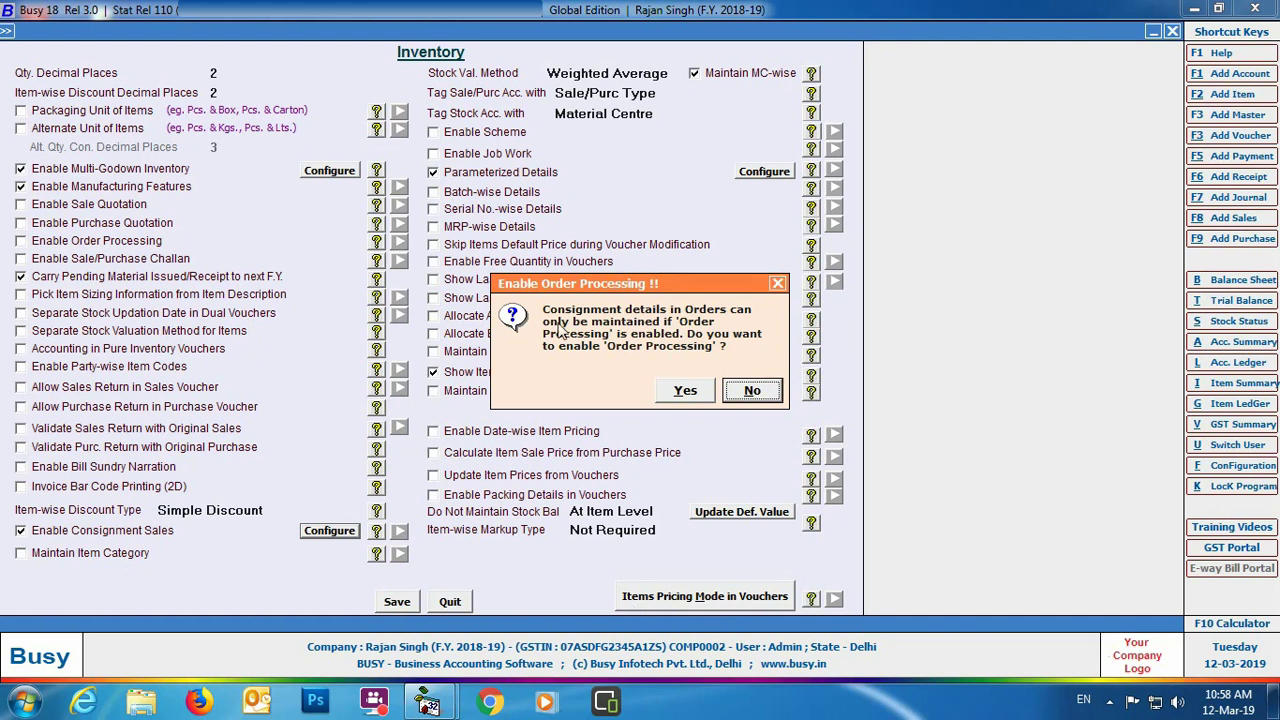
- Agree to enable Order Processing, leave its options at their defaults, and save the inventory features before exiting the configuration
{"action": "left_click", "coordinate": [685, 391]}
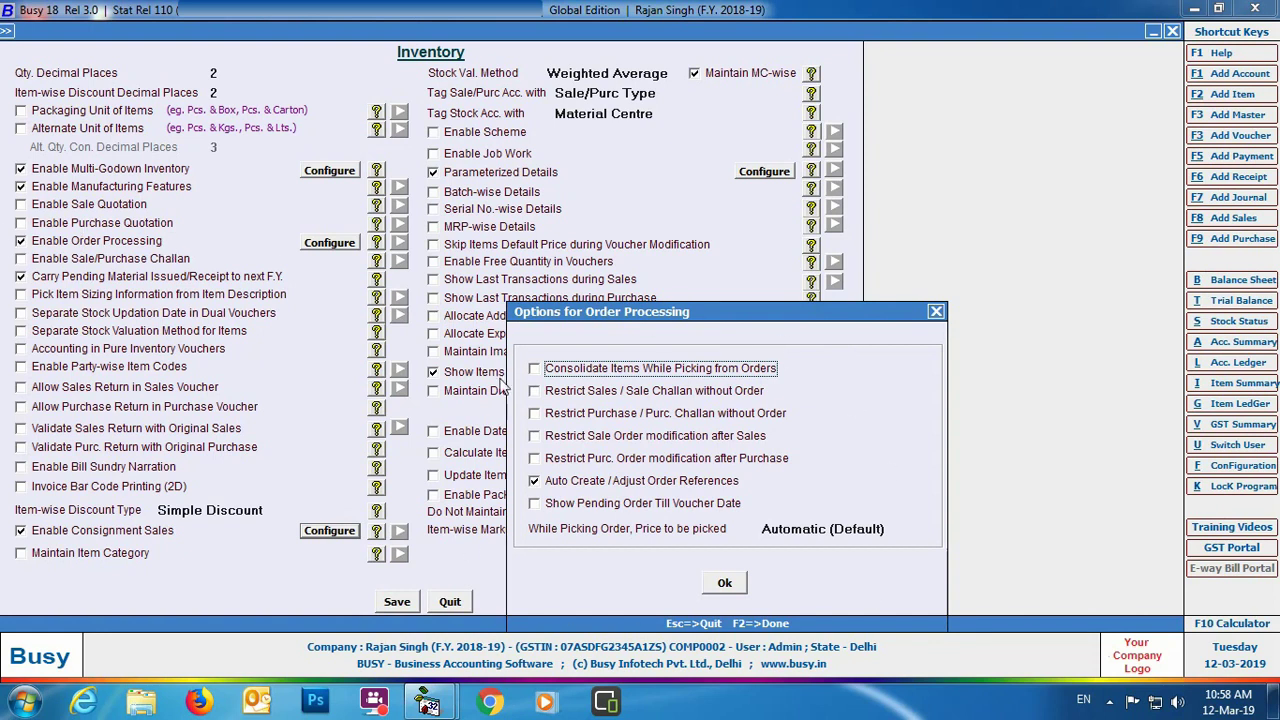
{"action": "key", "text": "Escape"}
{"action": "left_click", "coordinate": [397, 601]}
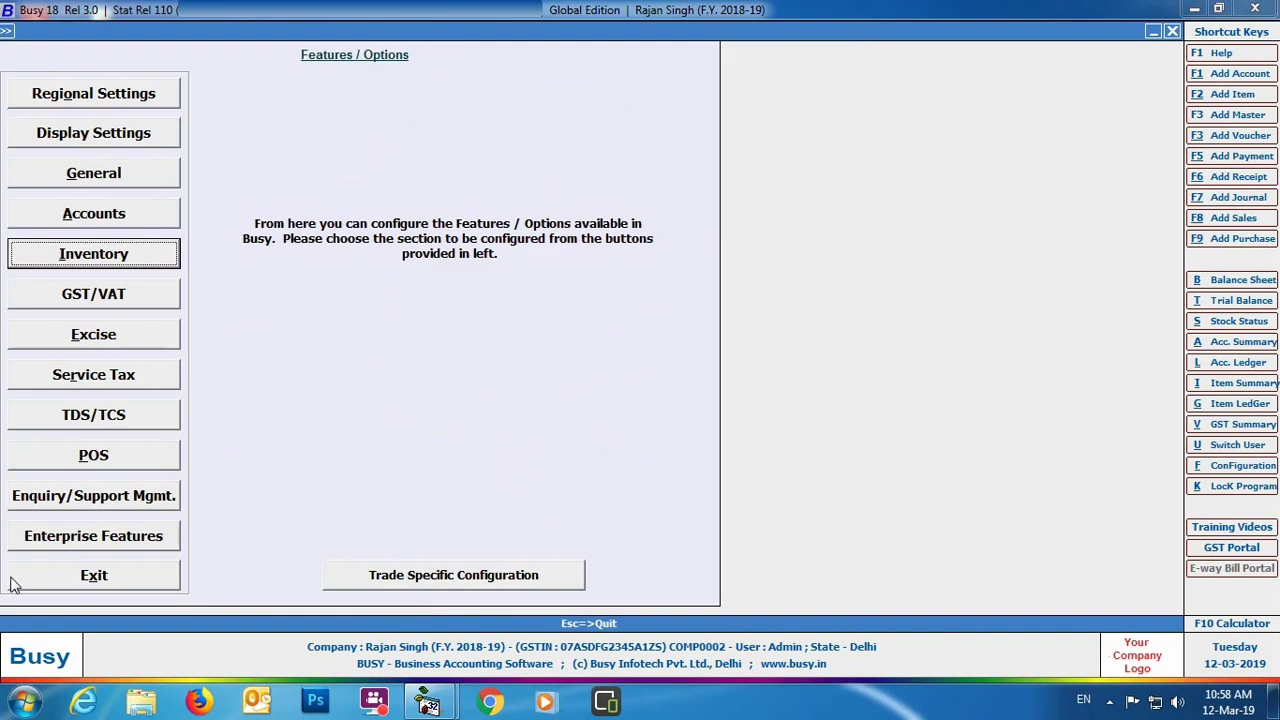
{"action": "left_click", "coordinate": [12, 573]}
- Open the Customer-wise Margin configuration and enter Goyal Traders (Customer) with a margin of 5
{"action": "scroll", "coordinate": [365, 410], "scroll_direction": "down", "scroll_amount": 3}
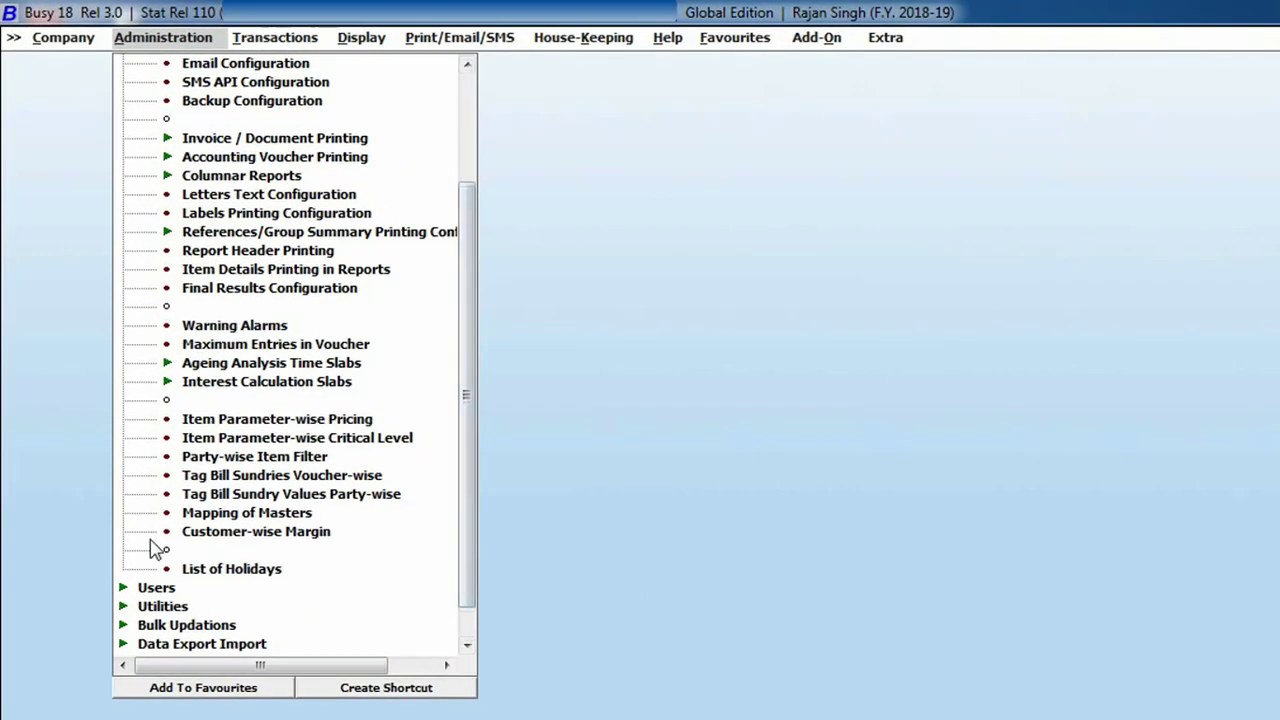
{"action": "left_click", "coordinate": [315, 536]}
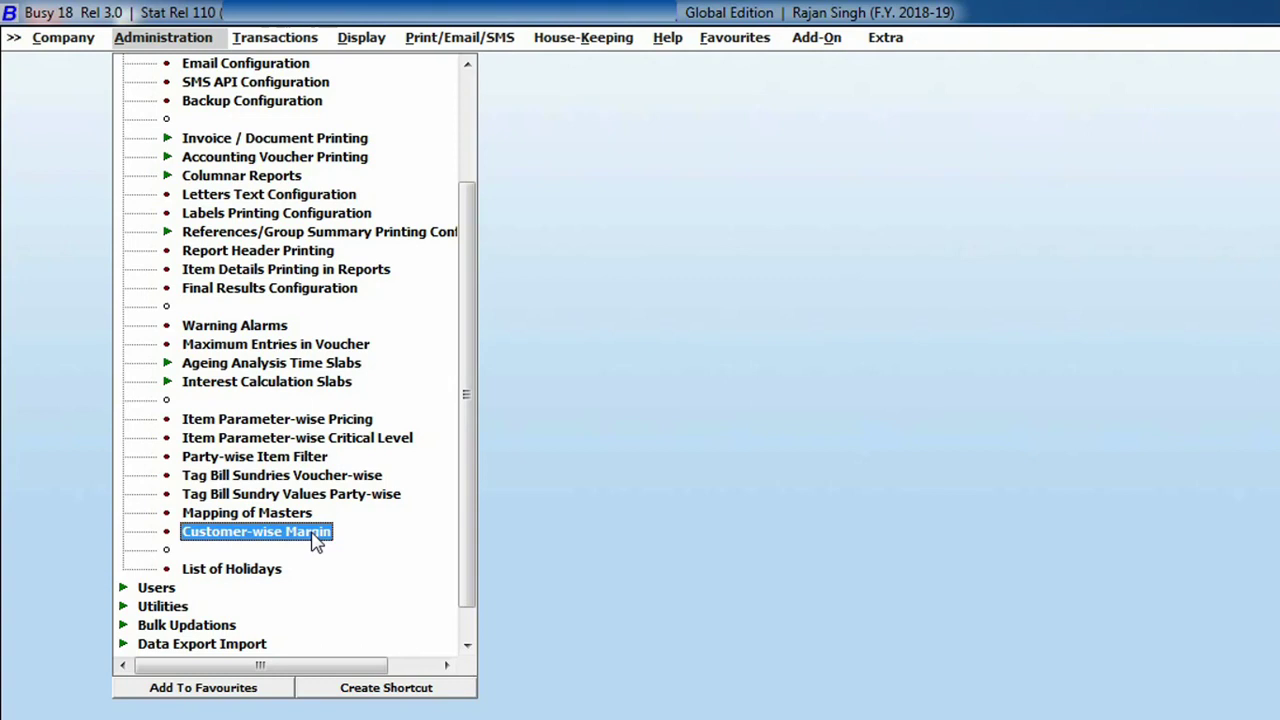
{"action": "double_click", "coordinate": [311, 535]}
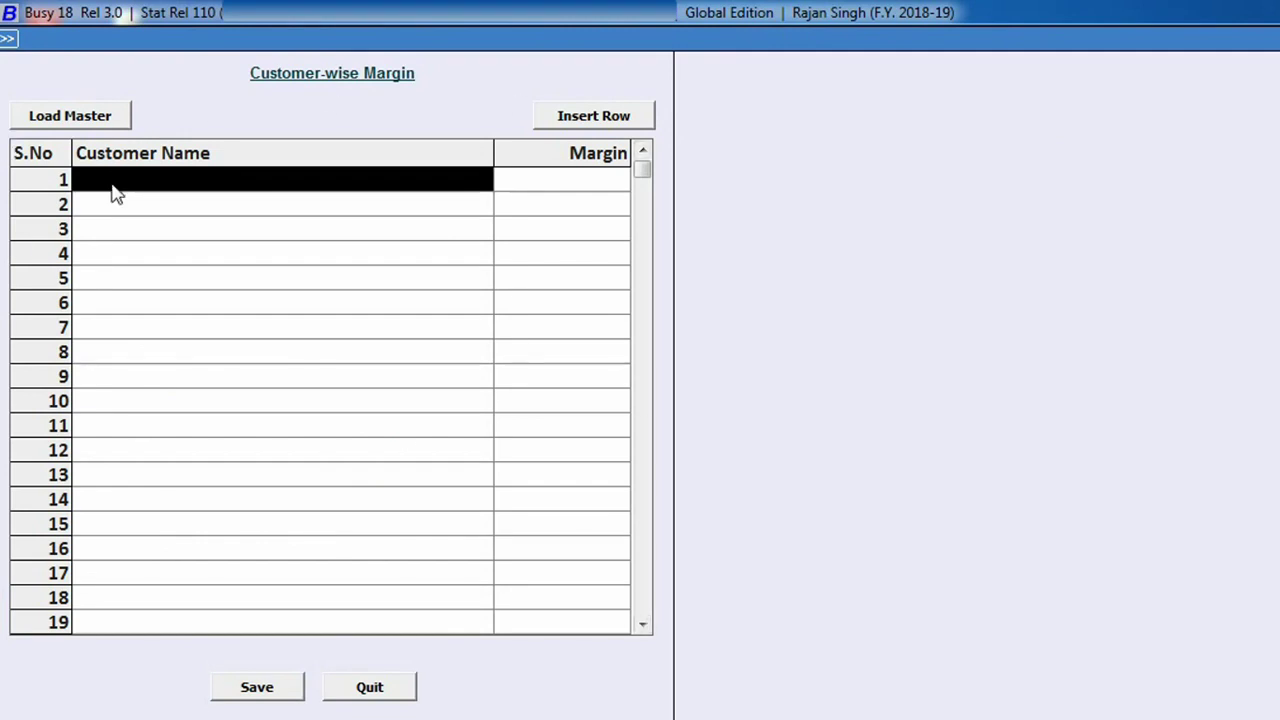
{"action": "type", "text": "go"}
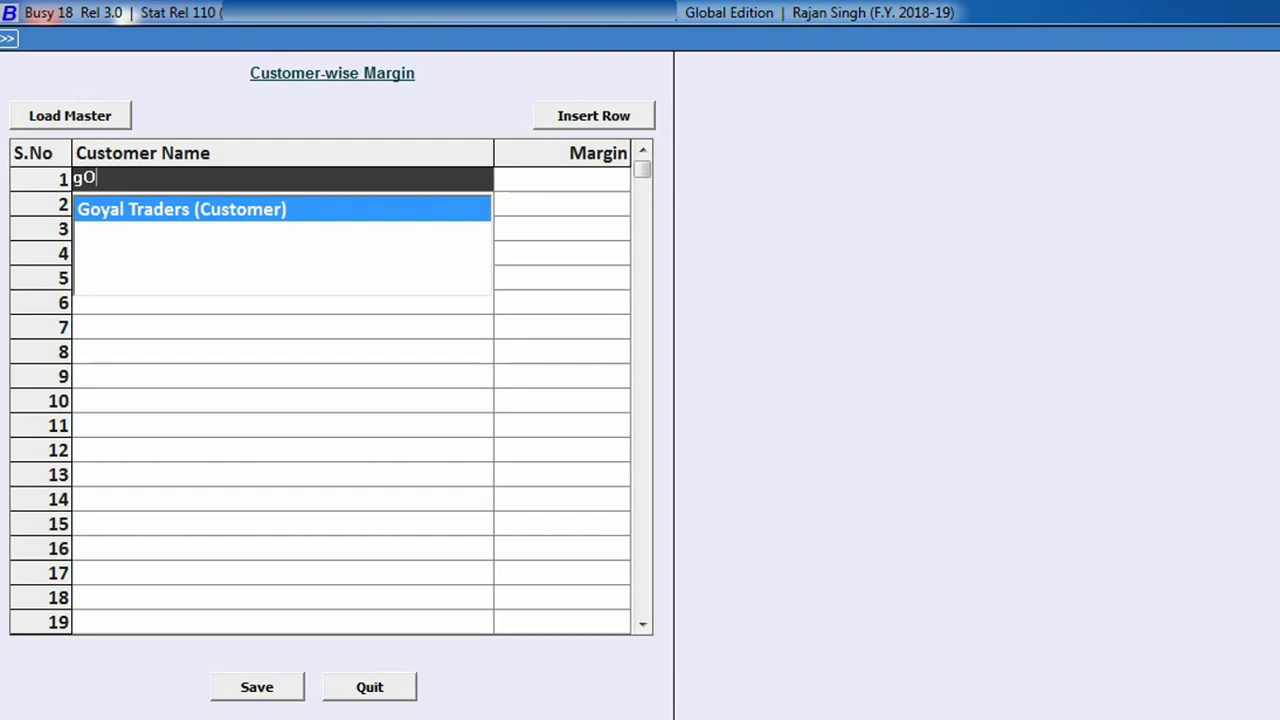
{"action": "key", "text": "Return"}
{"action": "type", "text": "5"}
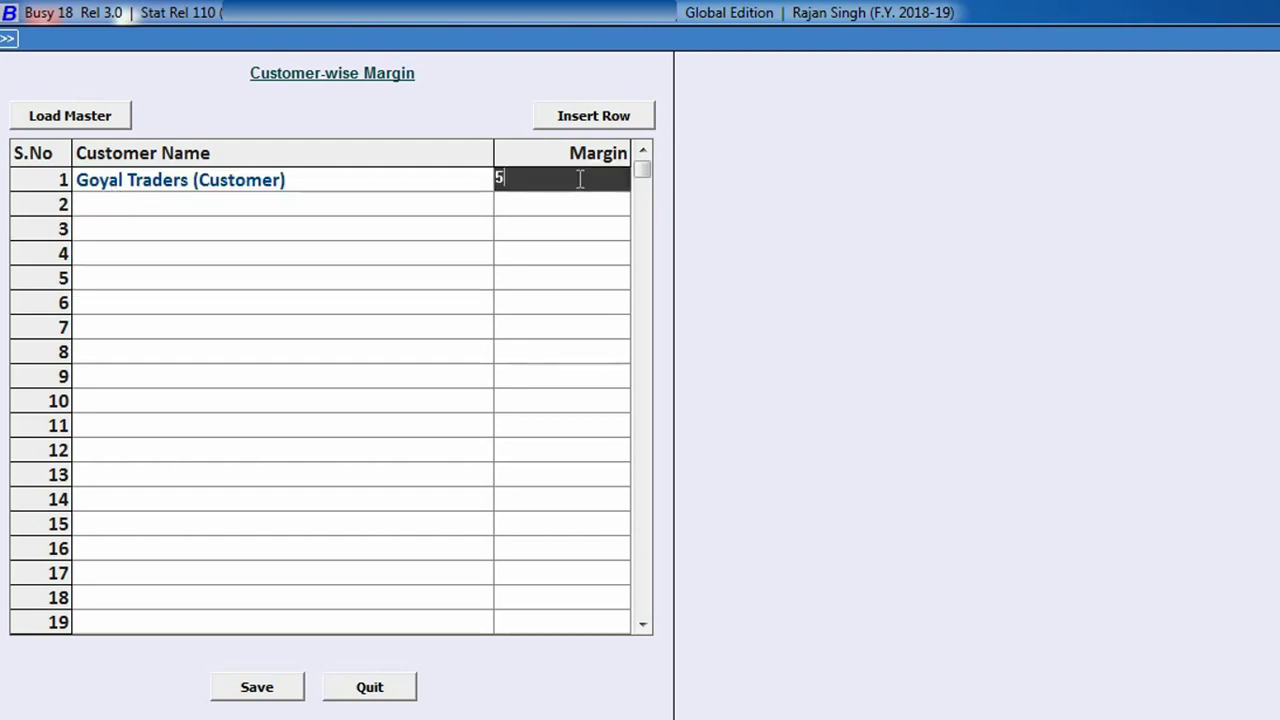
{"action": "key", "text": "Return"}
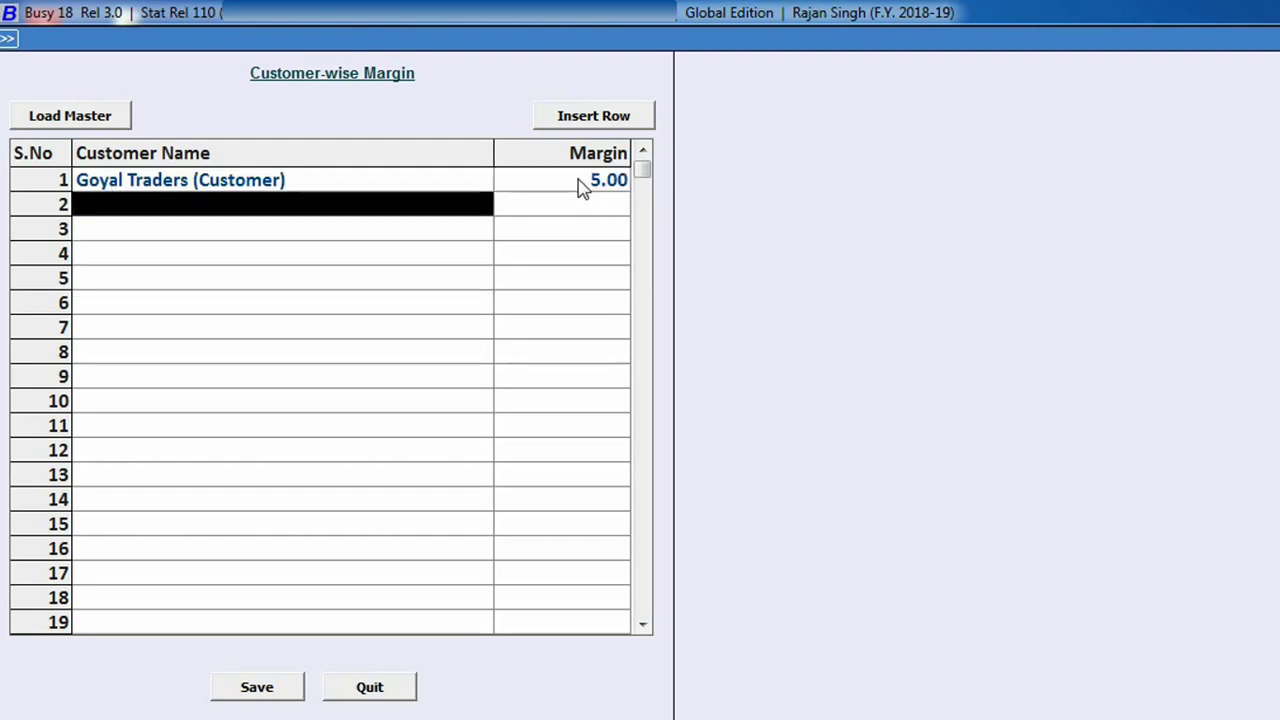
- Add Shyne Enterprises (Customer) with a margin of 3 and save the customer-wise margins
{"action": "type", "text": "shy"}
{"action": "key", "text": "Down"}
{"action": "key", "text": "Return"}
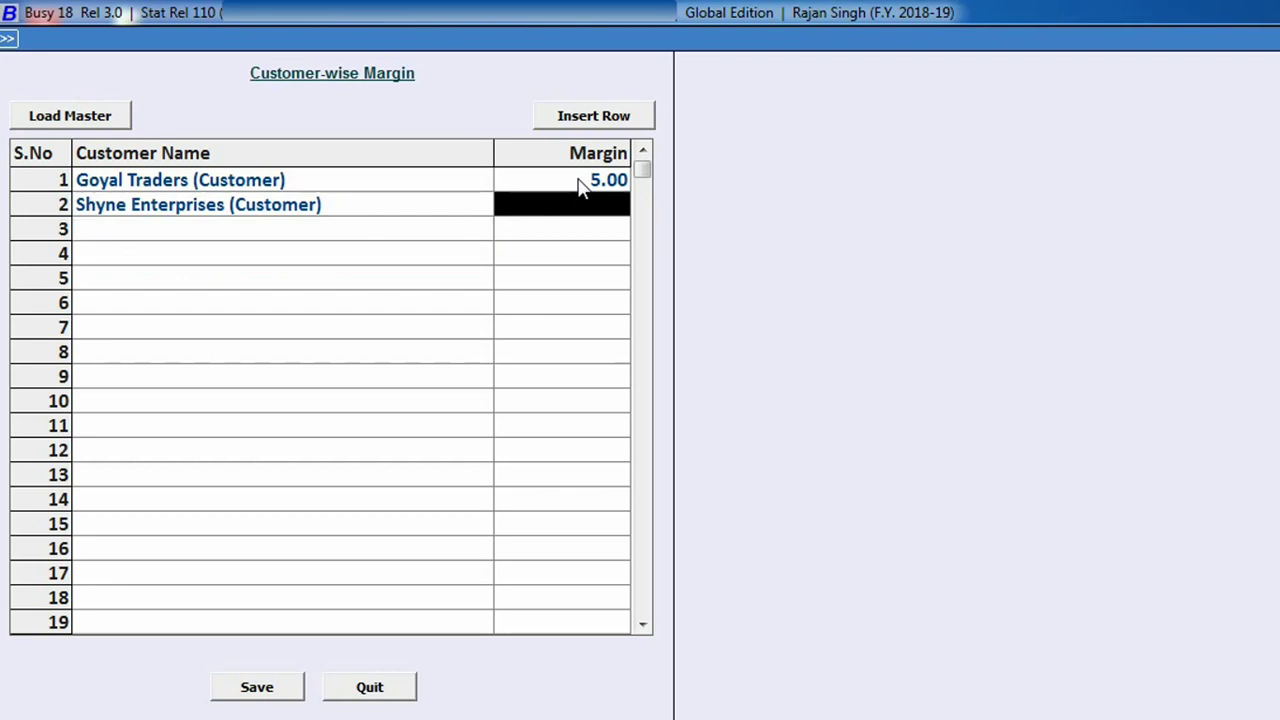
{"action": "type", "text": "3"}
{"action": "key", "text": "Return"}
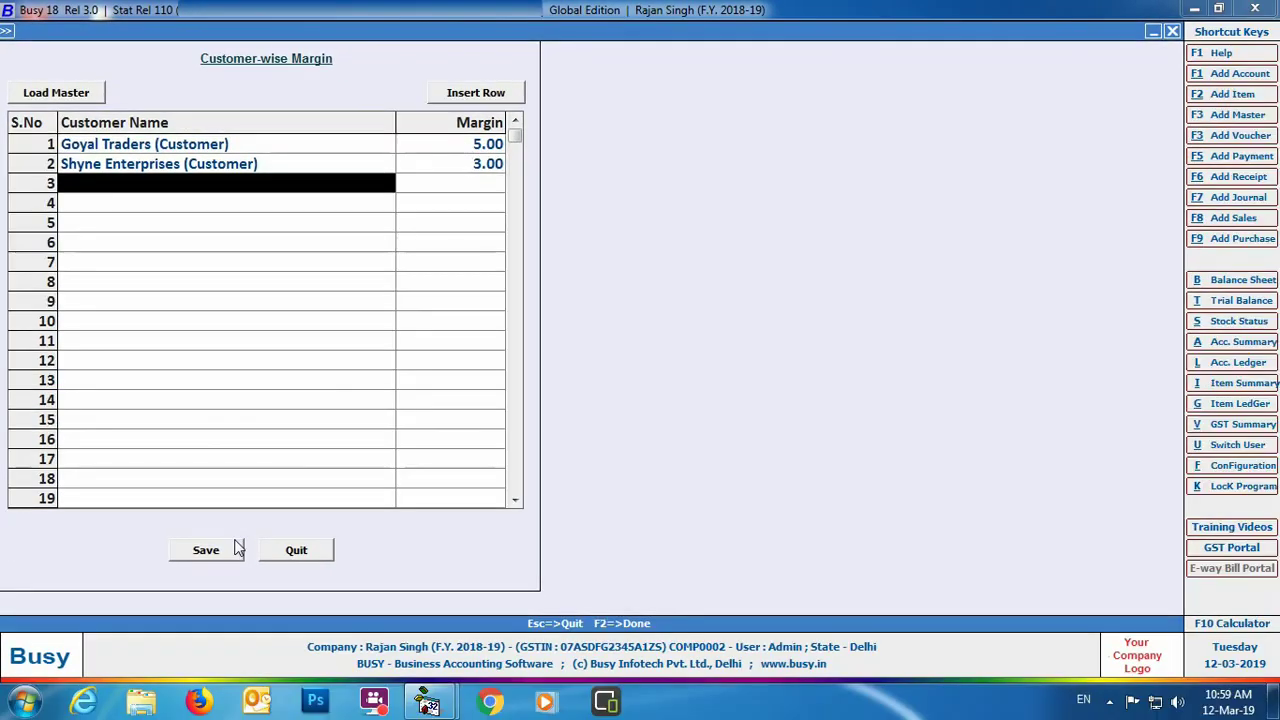
{"action": "left_click", "coordinate": [201, 556]}
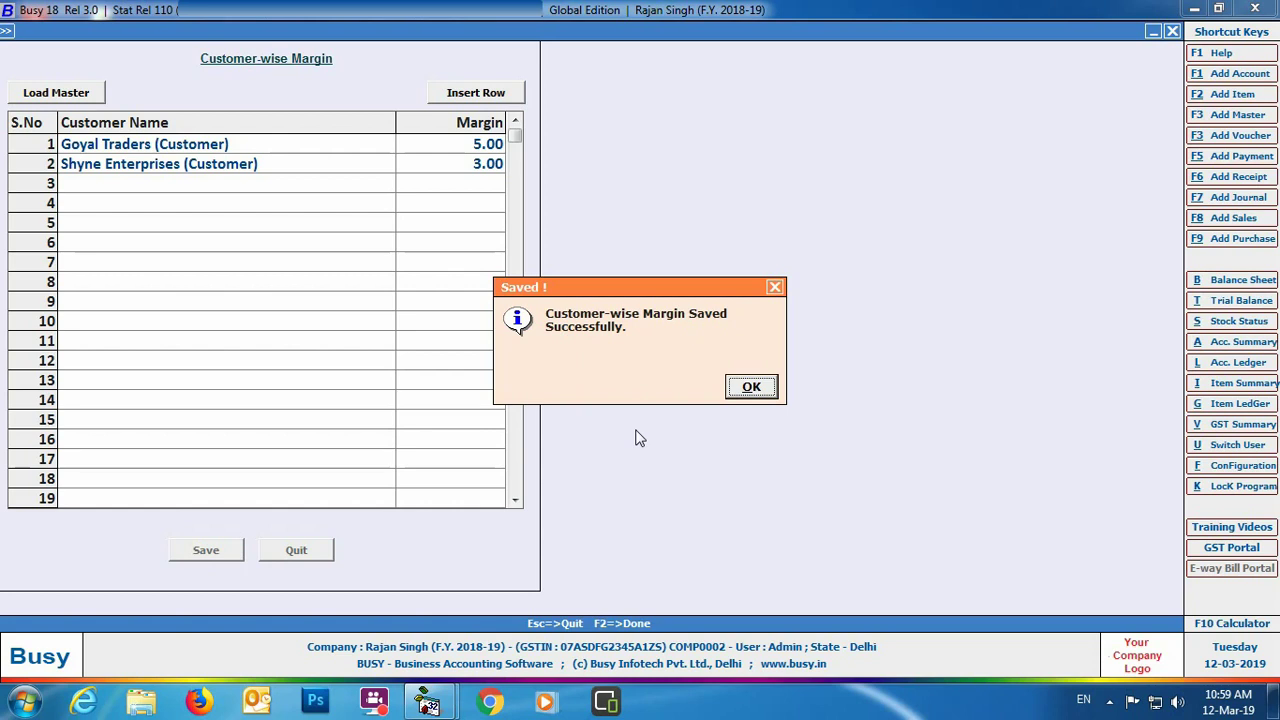
{"action": "left_click", "coordinate": [751, 387]}
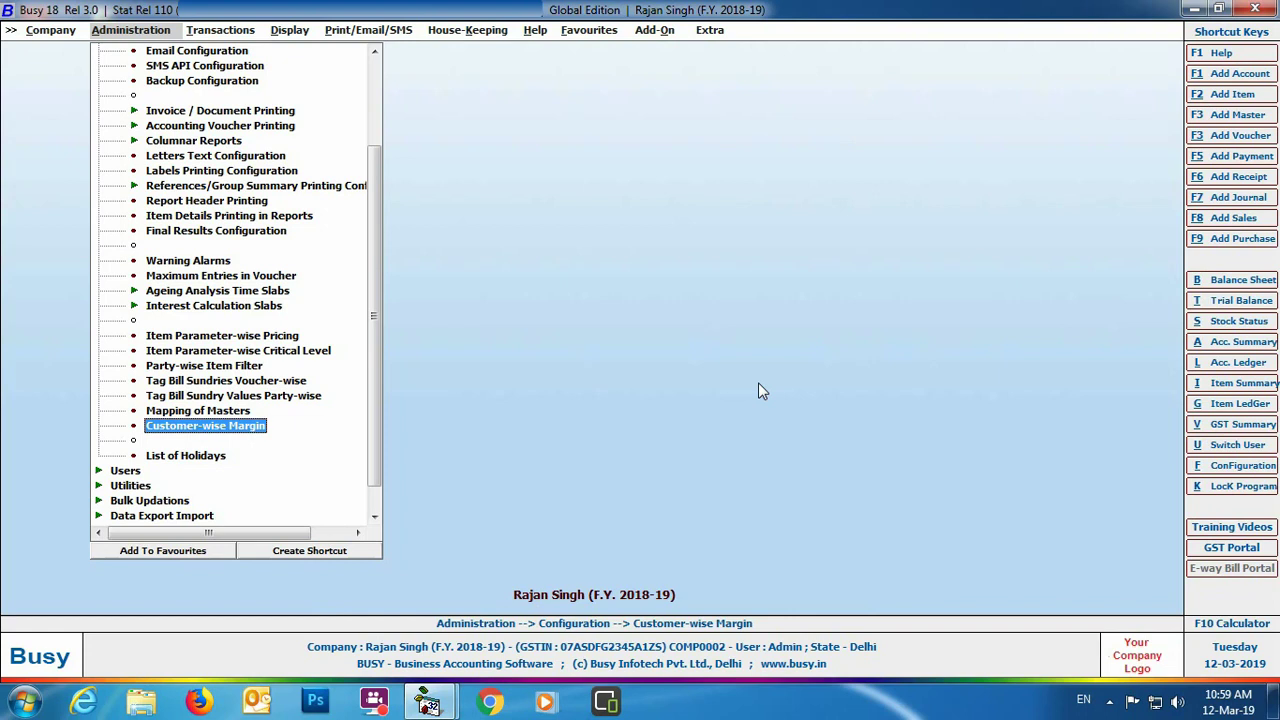
- Start a new sales order dated 01-03-2019 for the party Goyal Traders (Customer)
{"action": "left_click", "coordinate": [250, 31]}
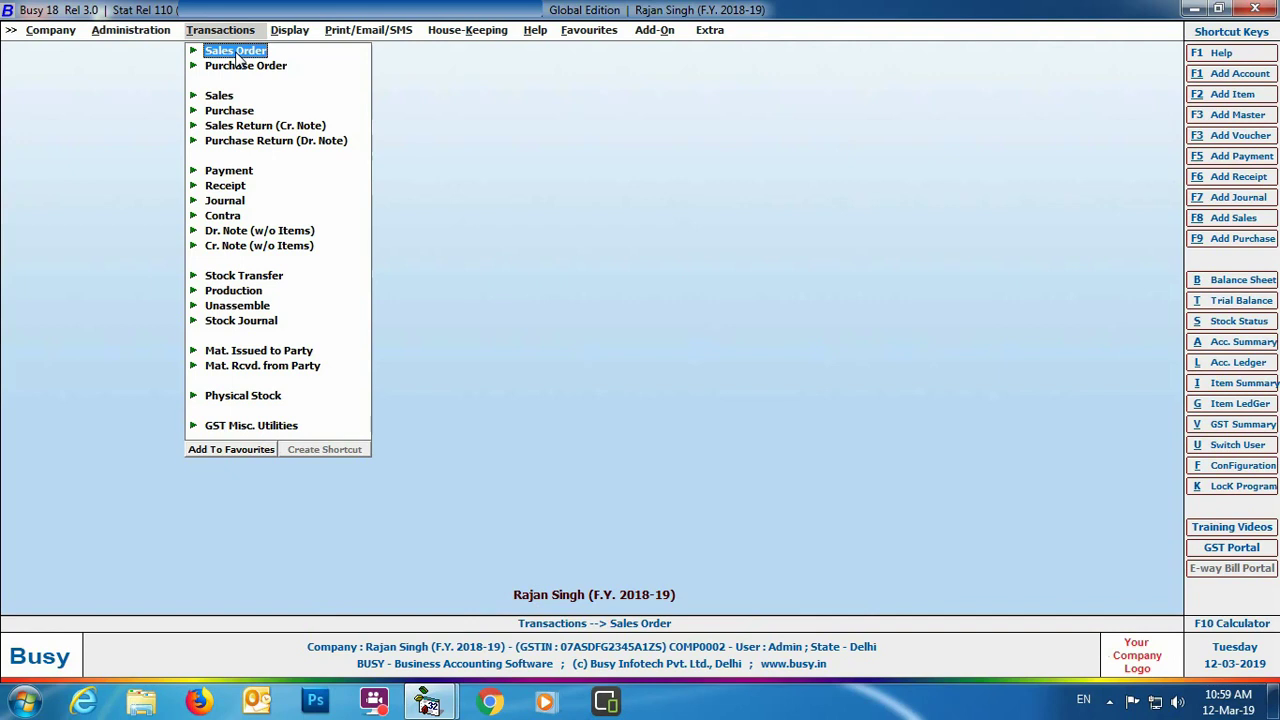
{"action": "left_click", "coordinate": [240, 55]}
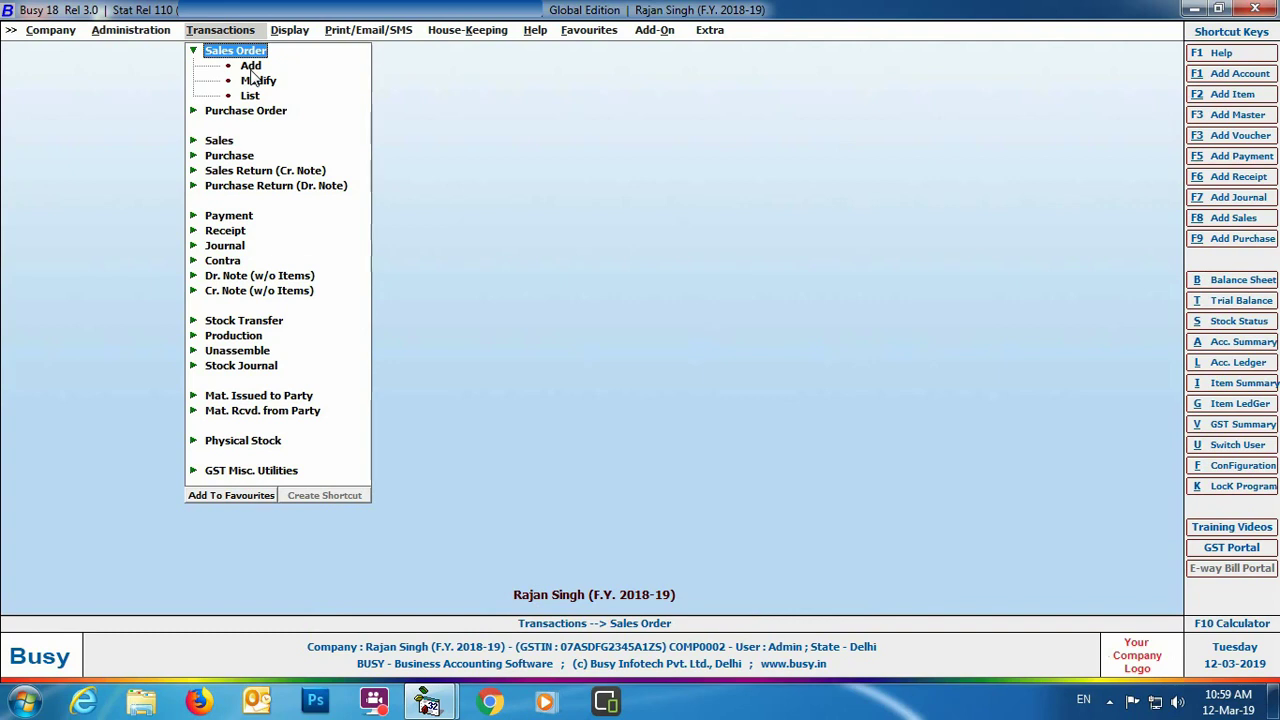
{"action": "left_click", "coordinate": [250, 66]}
{"action": "key", "text": "Return"}
{"action": "type", "text": "01-03"}
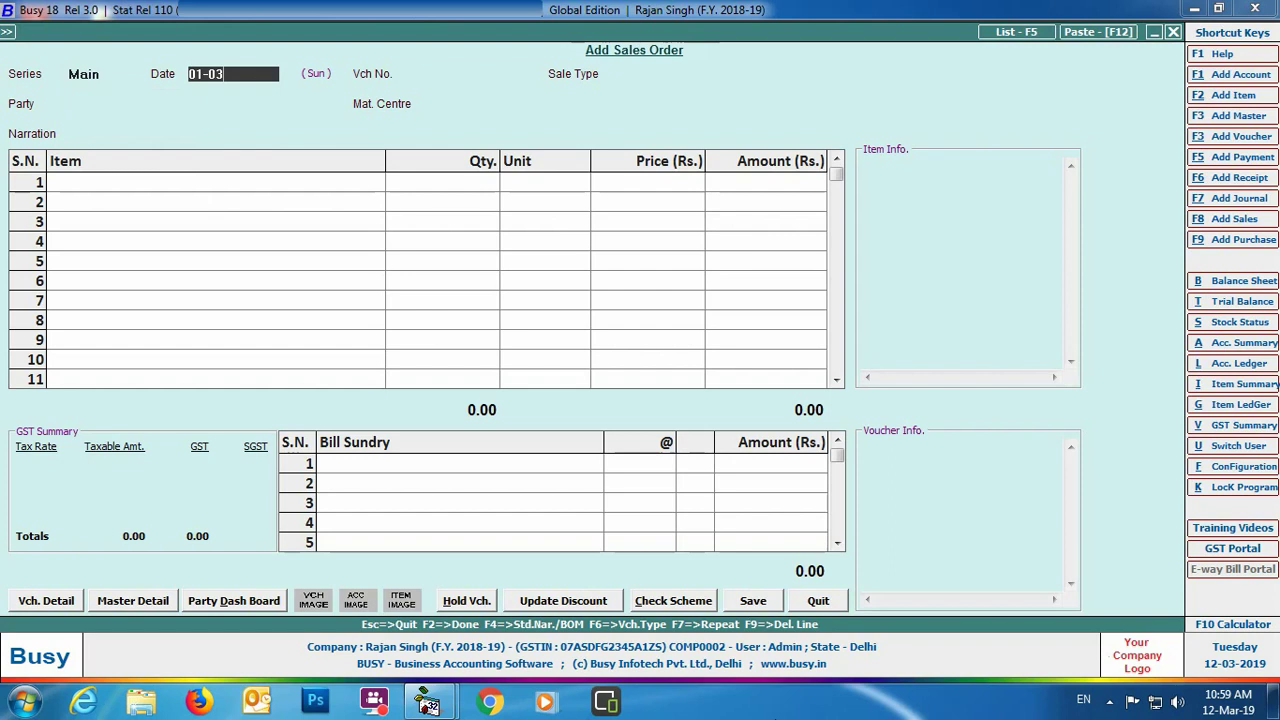
{"action": "key", "text": "Return"}
{"action": "key", "text": "Return"}
{"action": "type", "text": "G"}
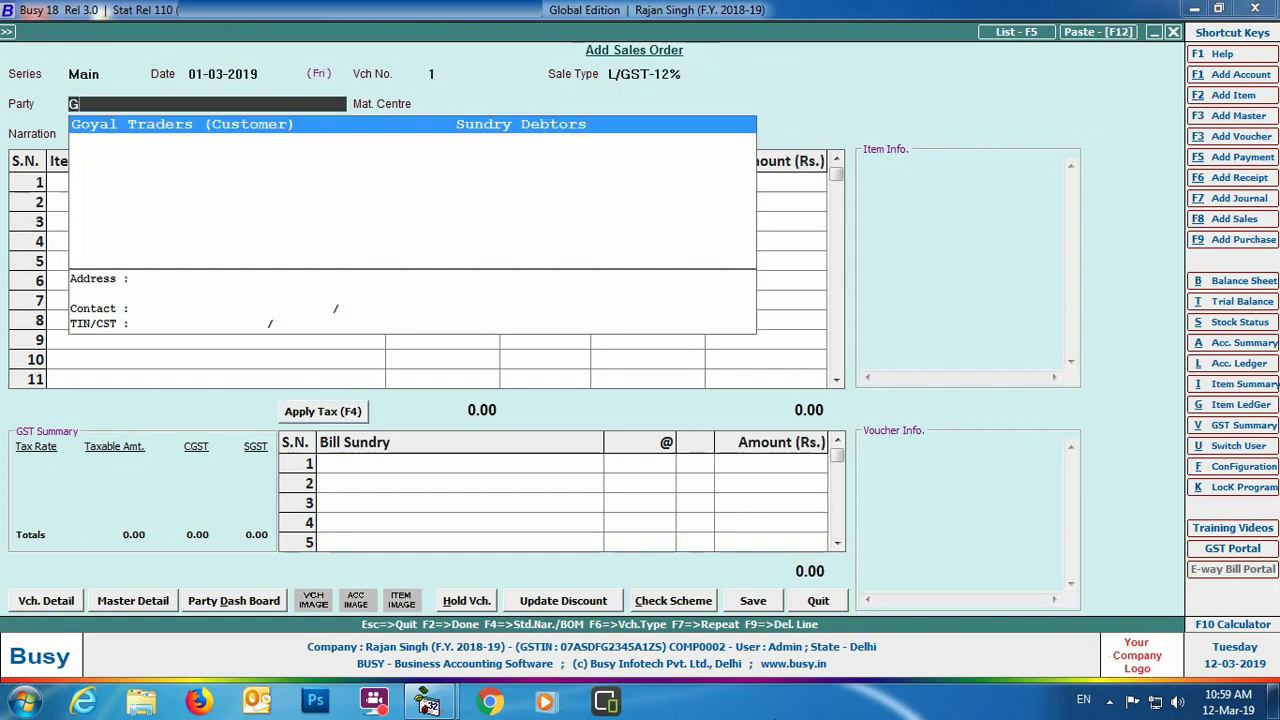
{"action": "type", "text": "O"}
{"action": "key", "text": "Return"}
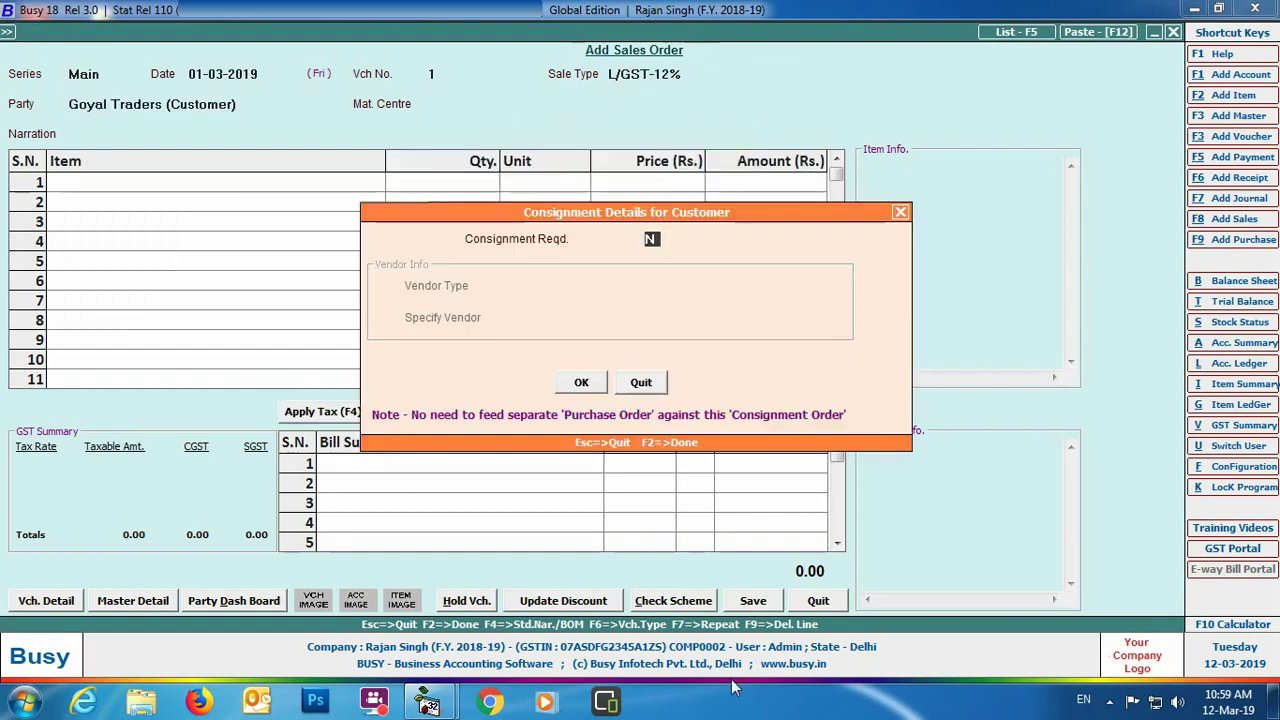
- Mark the order as requiring consignment with vendor type Multiple Vendors, and use Main Store as the material centre
{"action": "type", "text": "Y"}
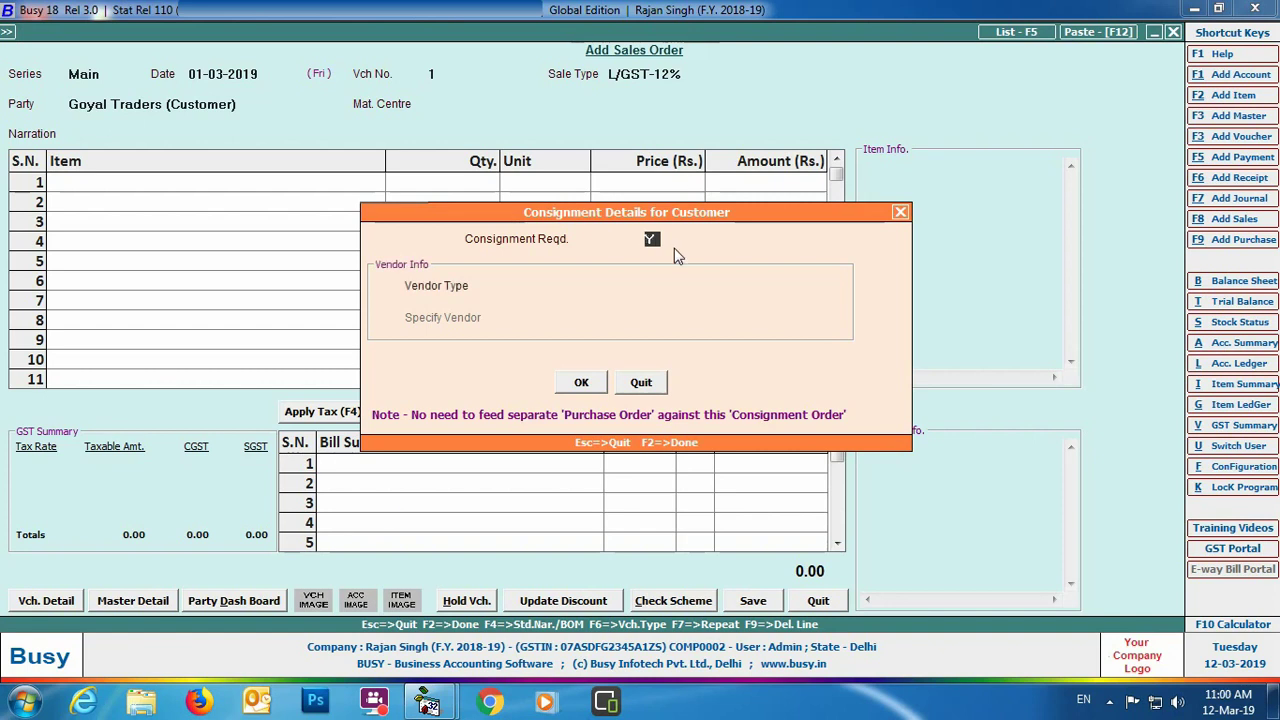
{"action": "key", "text": "Return"}
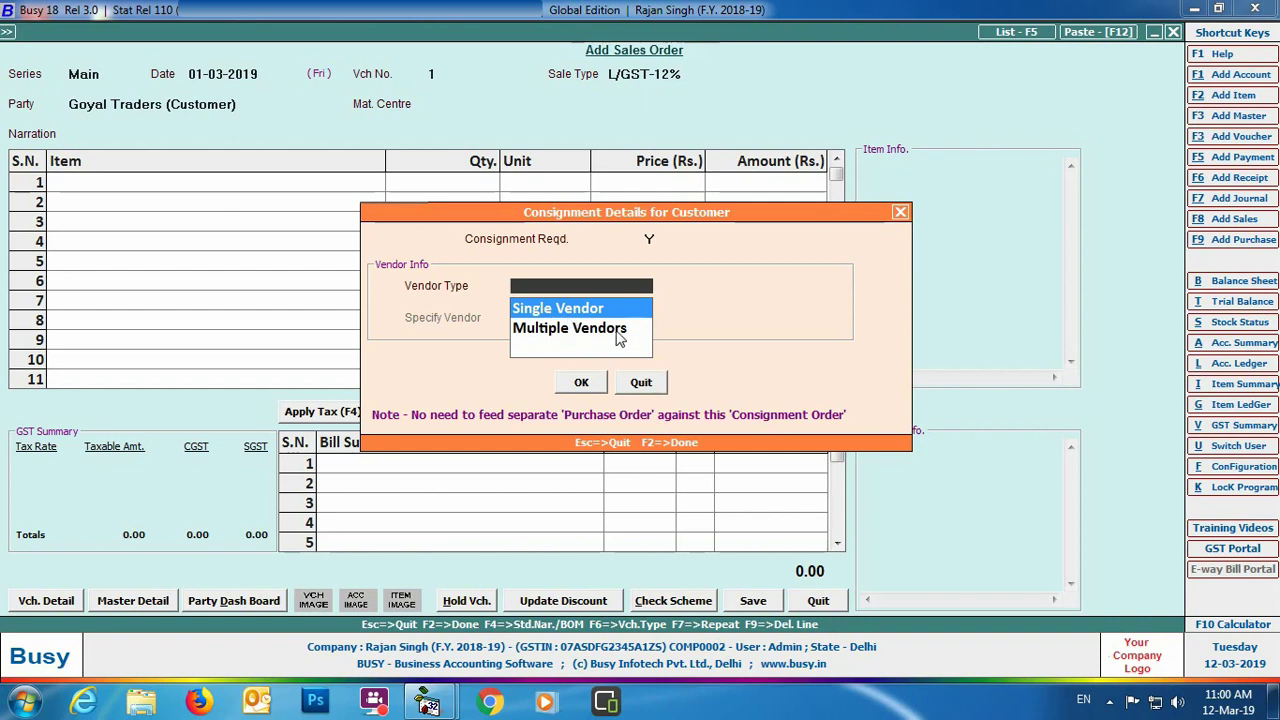
{"action": "left_click", "coordinate": [617, 337]}
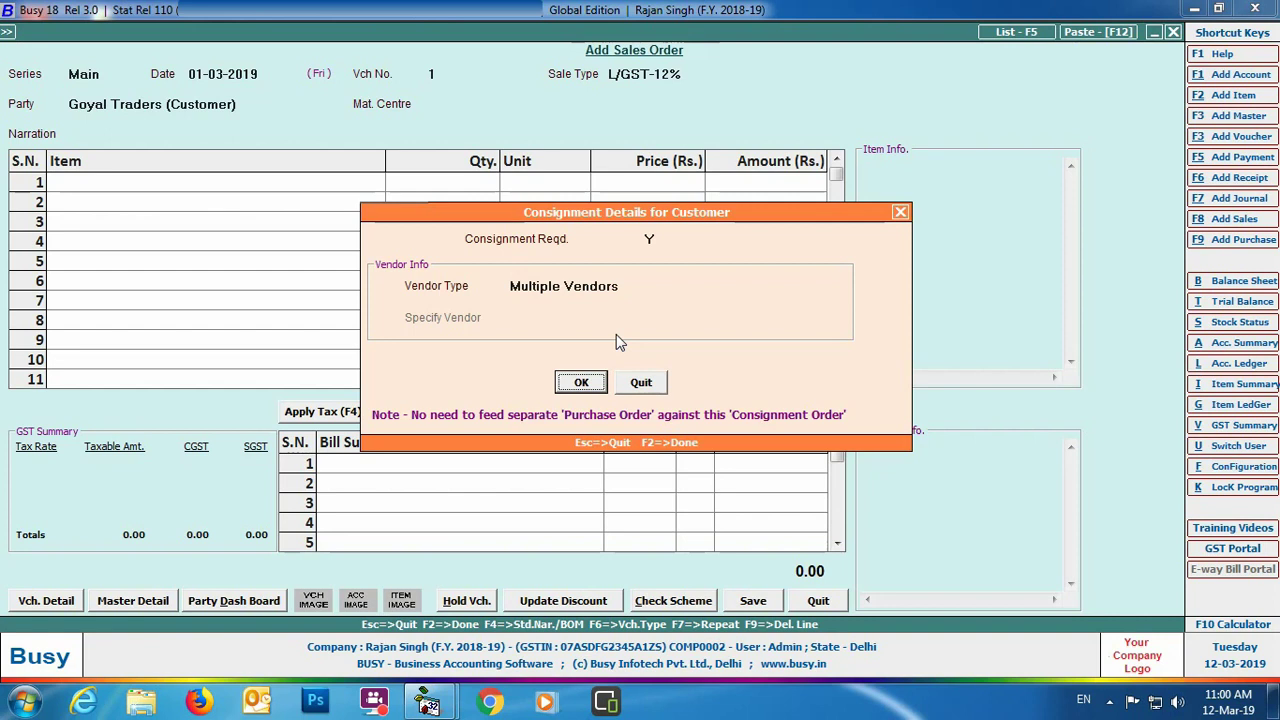
{"action": "left_click", "coordinate": [581, 384]}
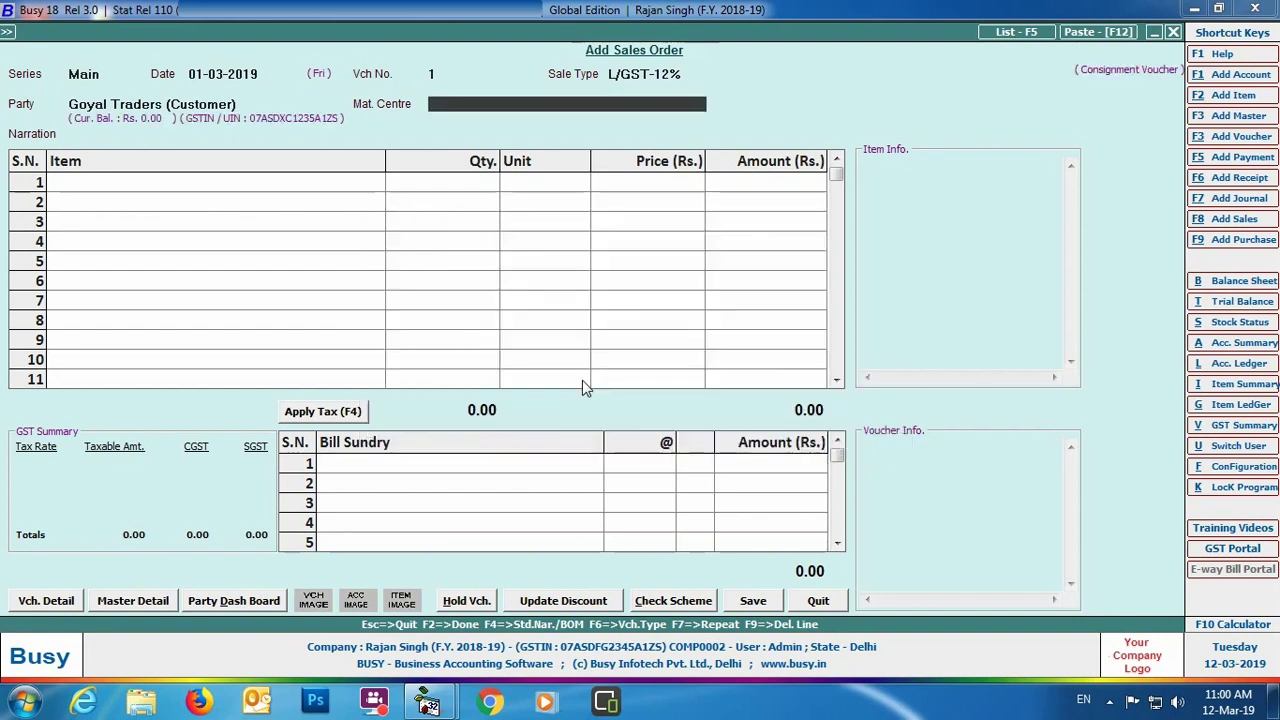
{"action": "key", "text": "Return"}
{"action": "key", "text": "Return"}
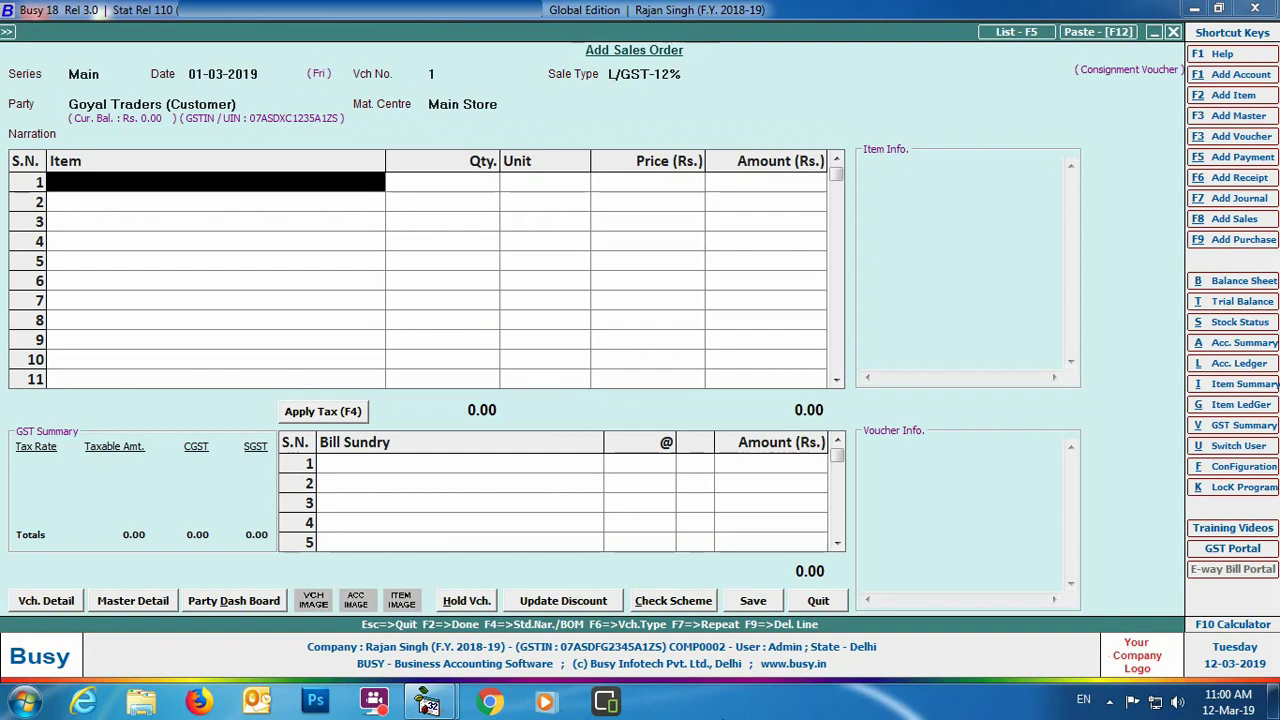
- Add the item Men Formal Shirts from Aman Enterprises (Vendor) with a quantity of 1000 Pcs
{"action": "type", "text": "men"}
{"action": "key", "text": "Return"}
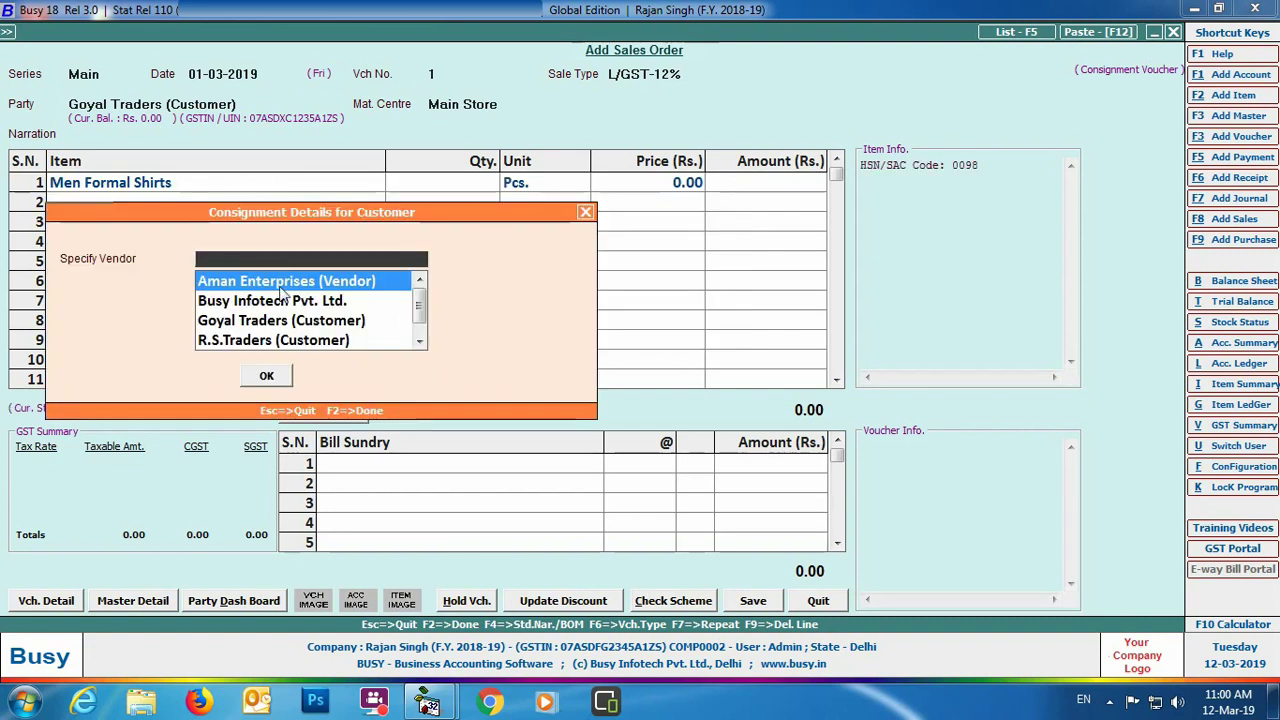
{"action": "key", "text": "Return"}
{"action": "key", "text": "Return"}
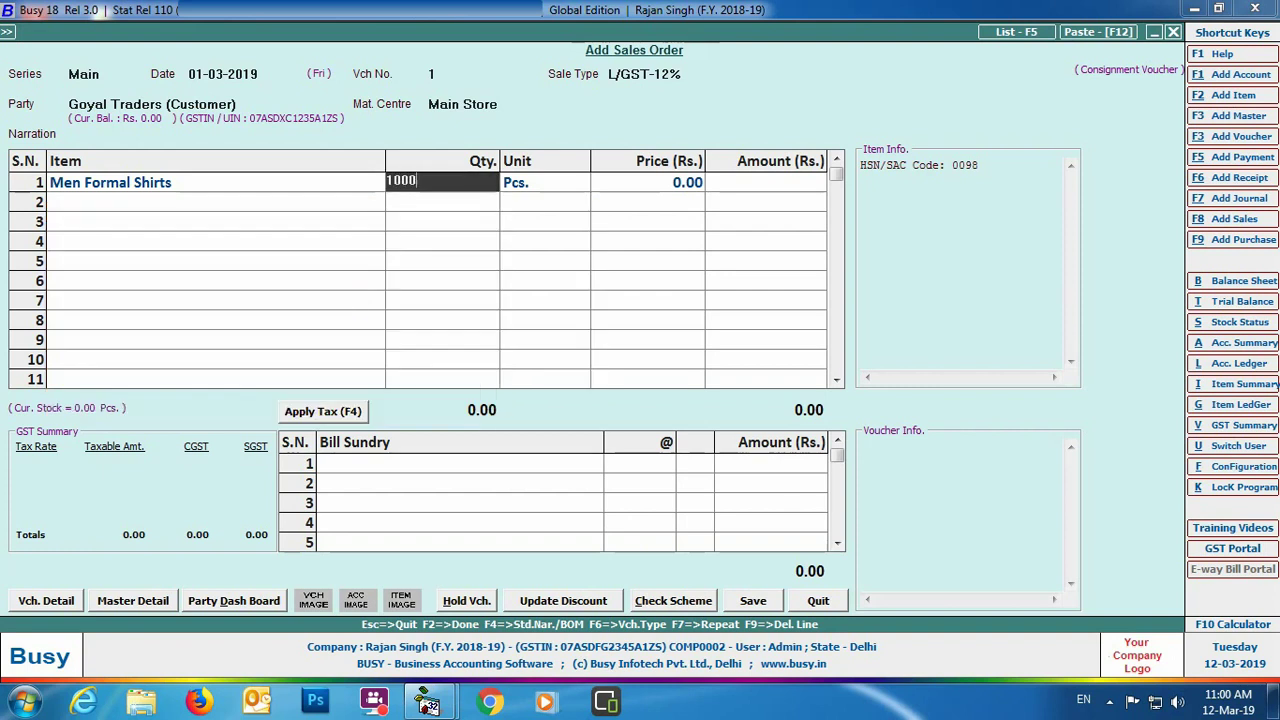
{"action": "type", "text": "1000"}
{"action": "key", "text": "Return"}
{"action": "key", "text": "Return"}
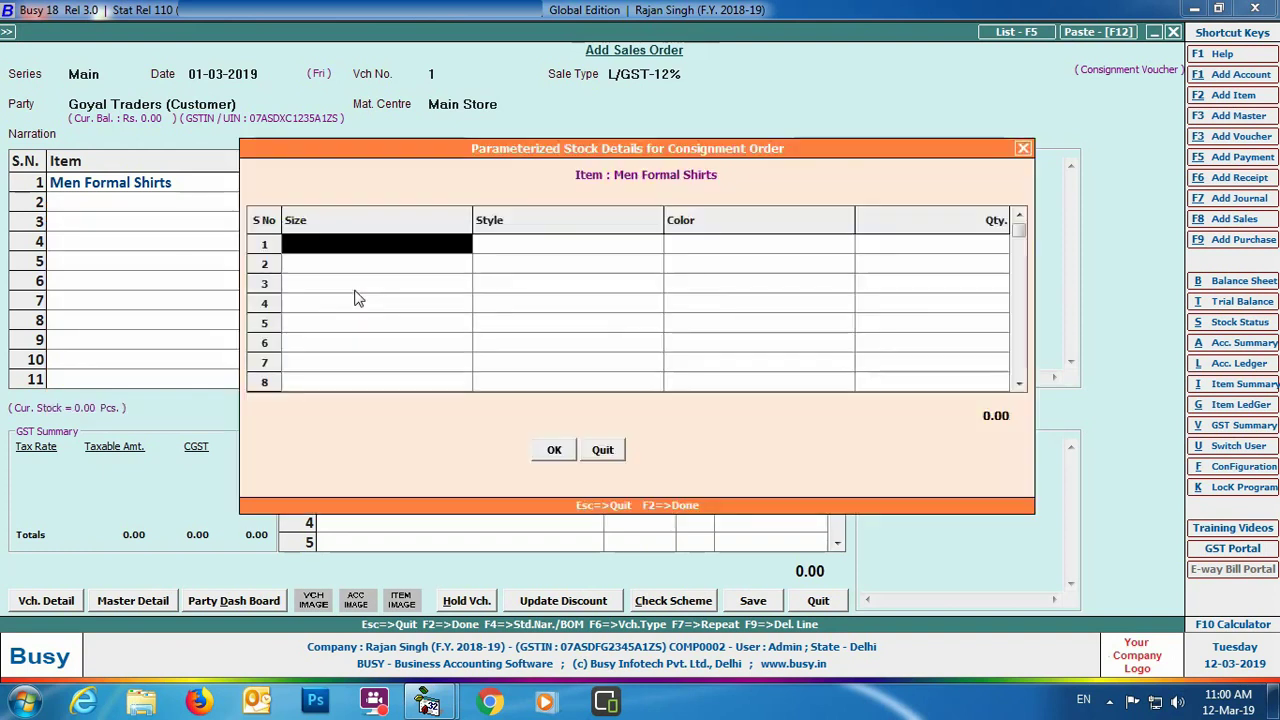
- Specify the Men Formal Shirts stock parameters as size L, style Striped, color Pastels for 1,000 pieces
{"action": "type", "text": "L"}
{"action": "key", "text": "Return"}
{"action": "type", "text": "Striped"}
{"action": "key", "text": "Return"}
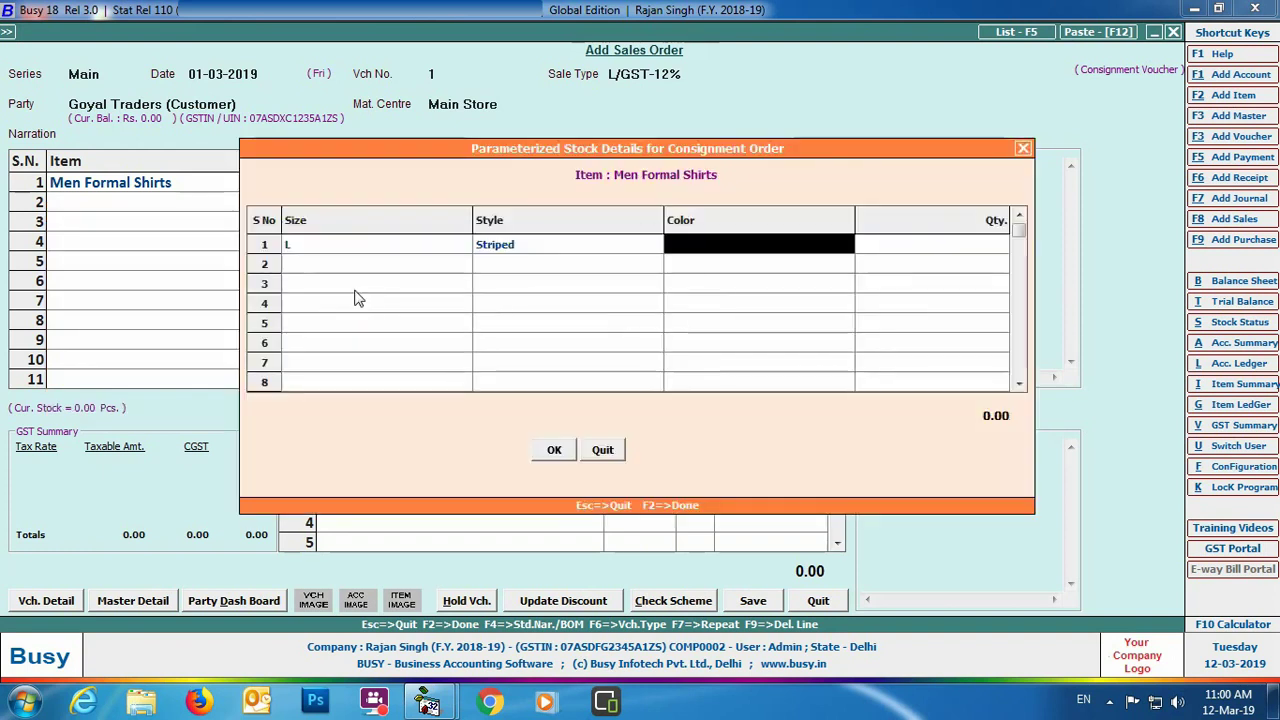
{"action": "type", "text": "pastels"}
{"action": "key", "text": "Return"}
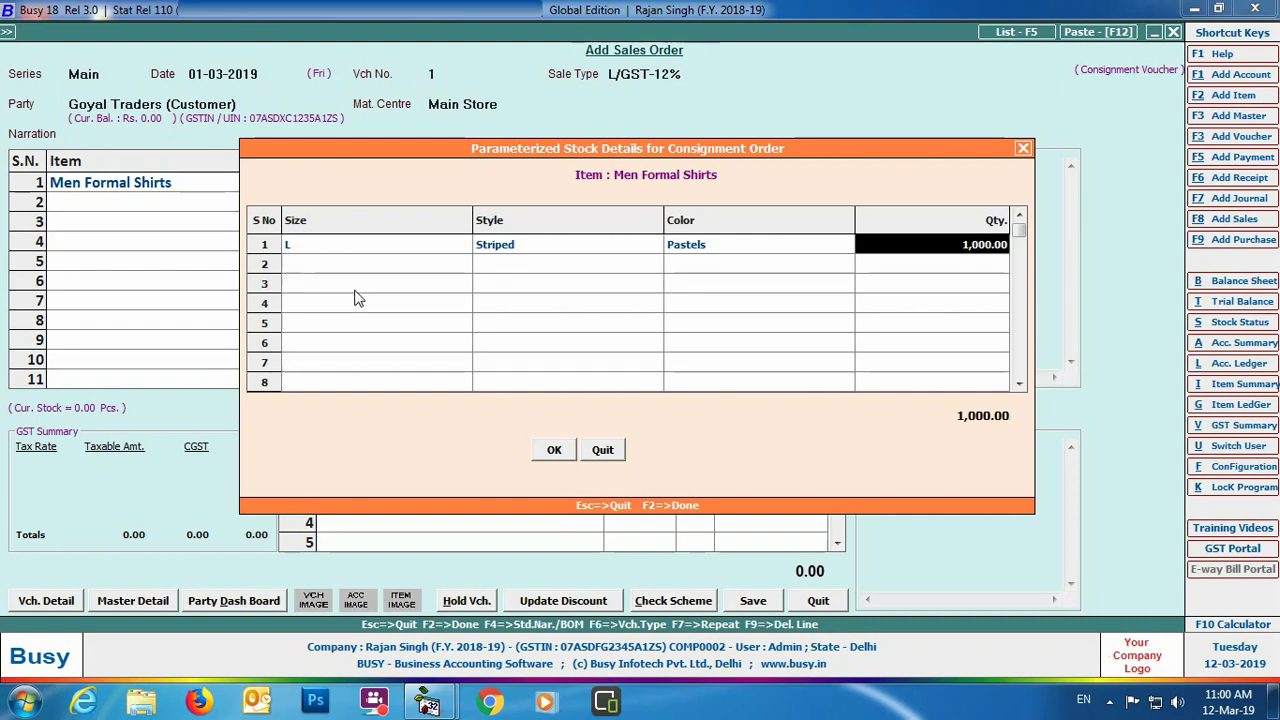
{"action": "key", "text": "Return"}
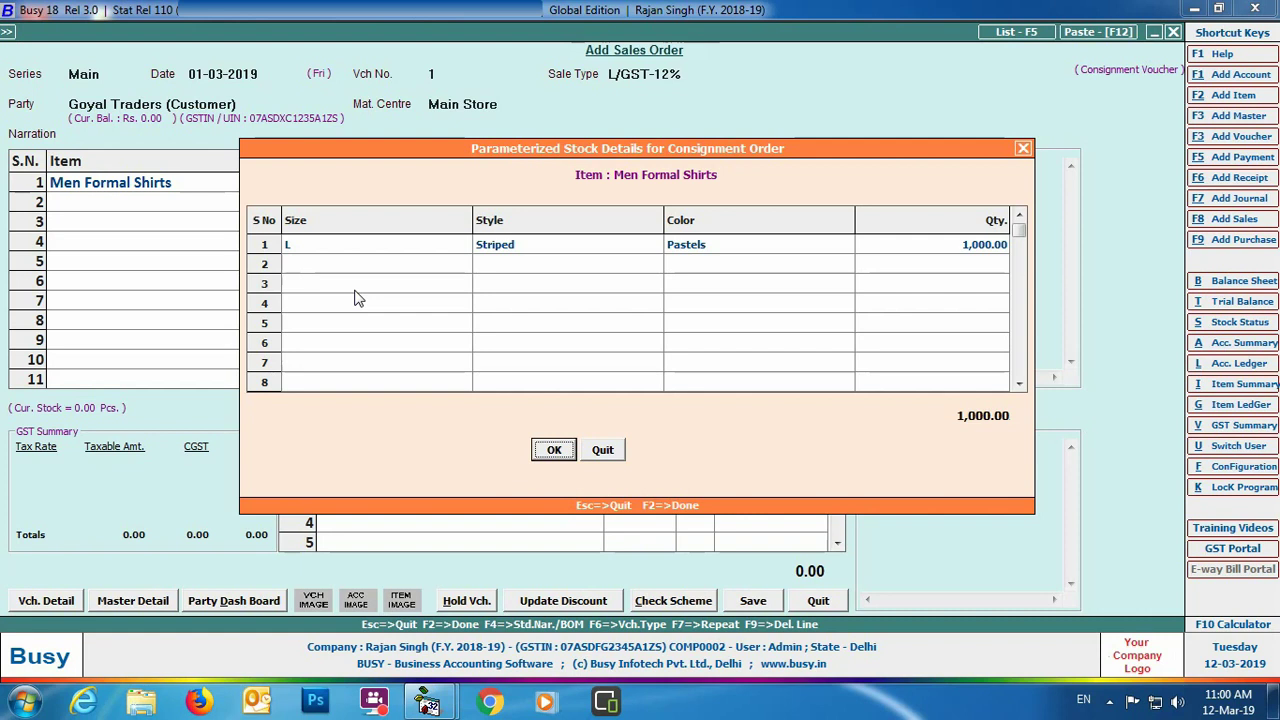
{"action": "key", "text": "Return"}
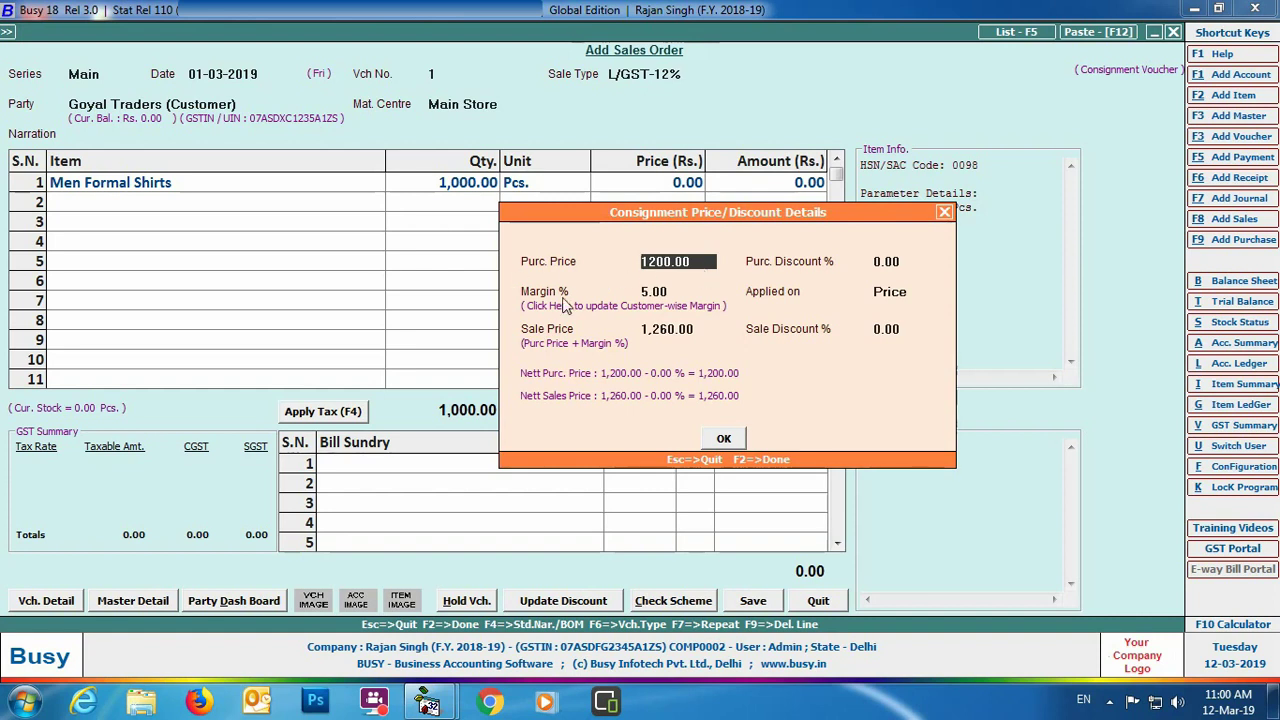
- Review the customer-wise margin list from the consignment price details and return without changing it
{"action": "left_click", "coordinate": [688, 316]}
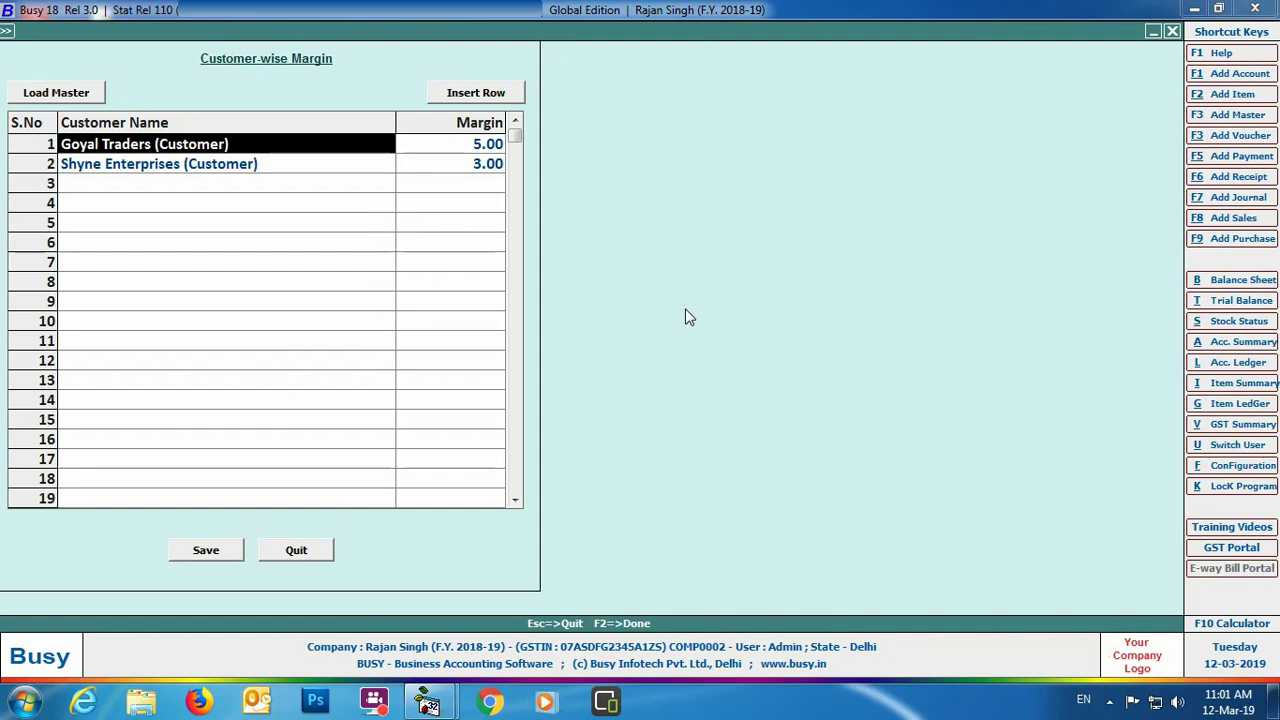
{"action": "left_click", "coordinate": [310, 548]}
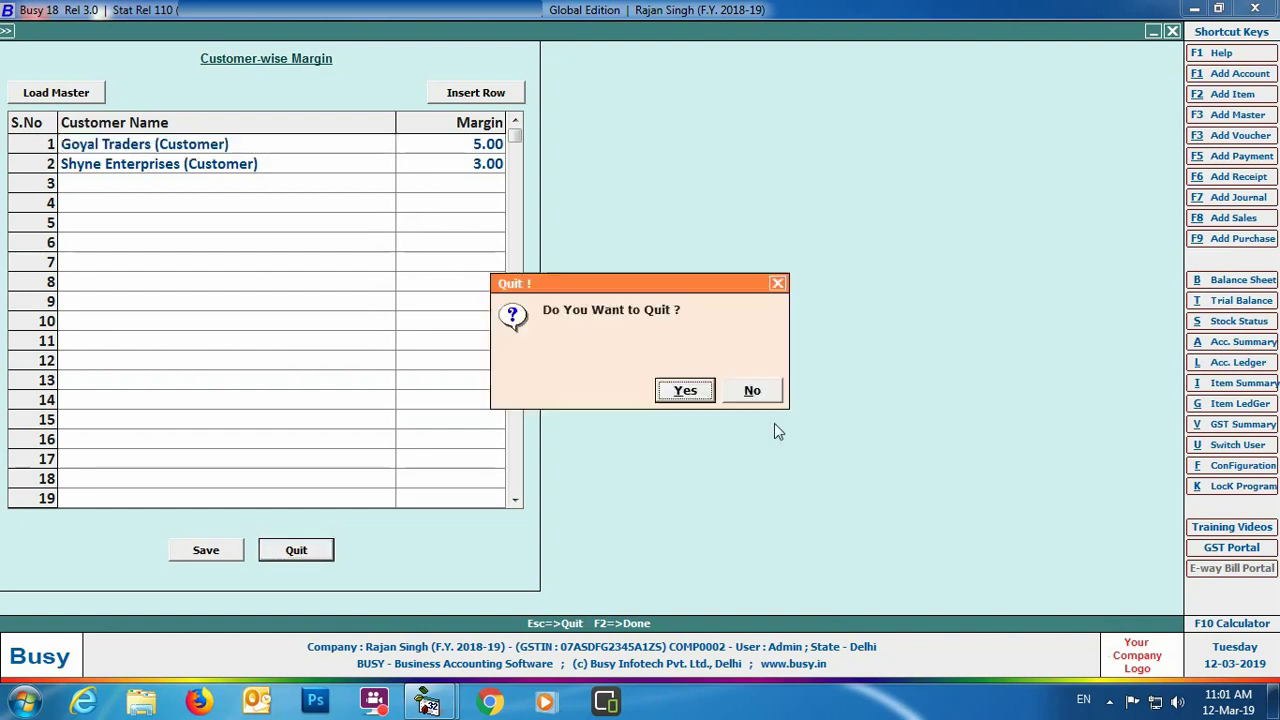
{"action": "left_click", "coordinate": [669, 390]}
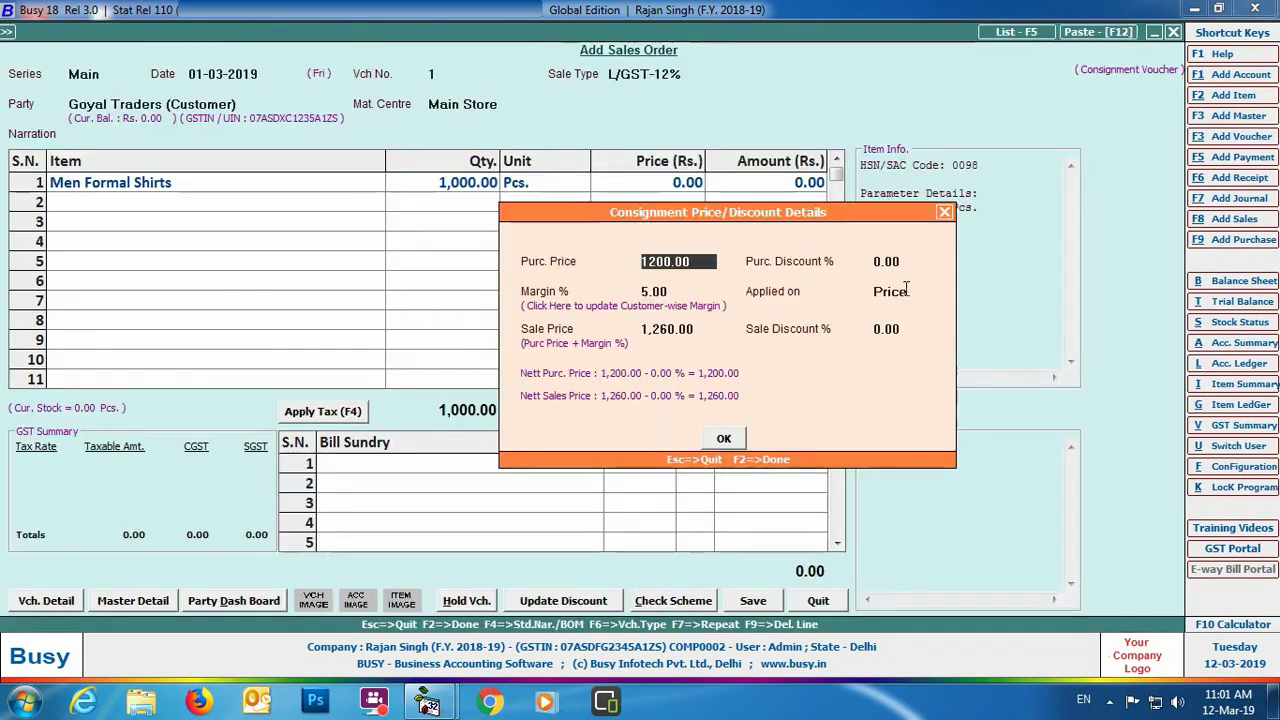
- Apply the Men Formal Shirts margin on Price and accept the consignment price details
{"action": "left_click", "coordinate": [907, 289]}
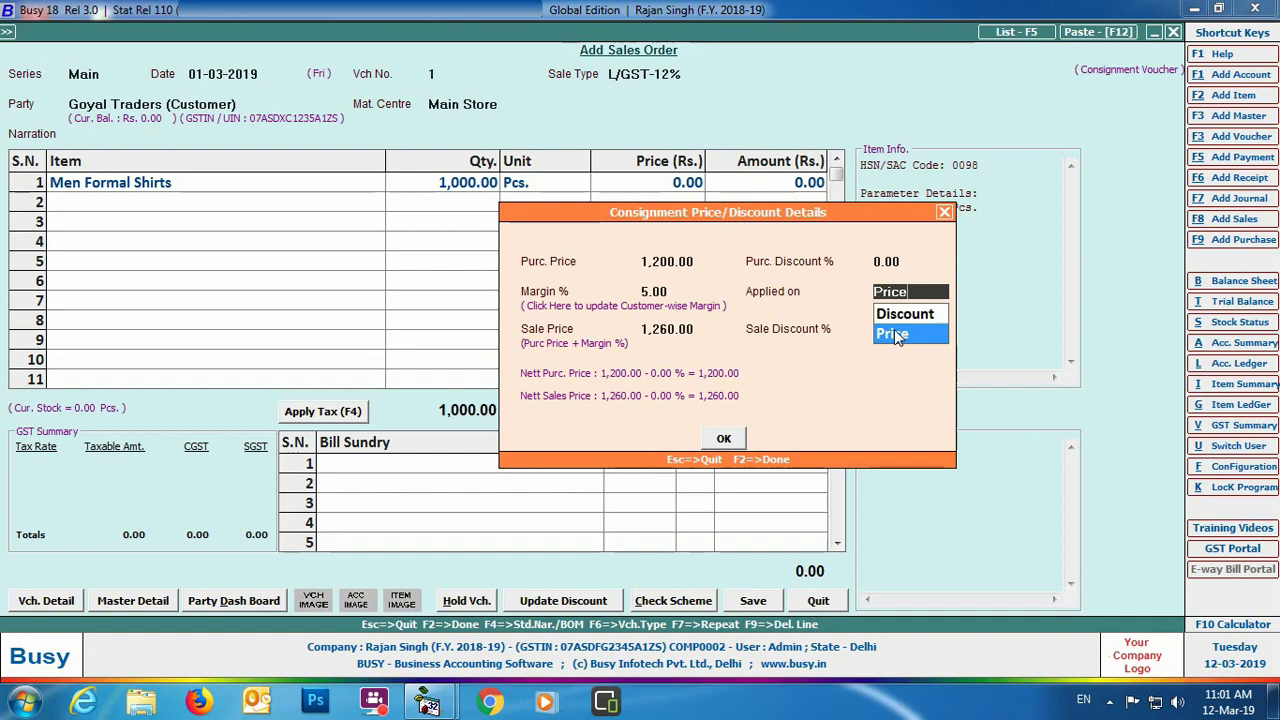
{"action": "left_click", "coordinate": [897, 336]}
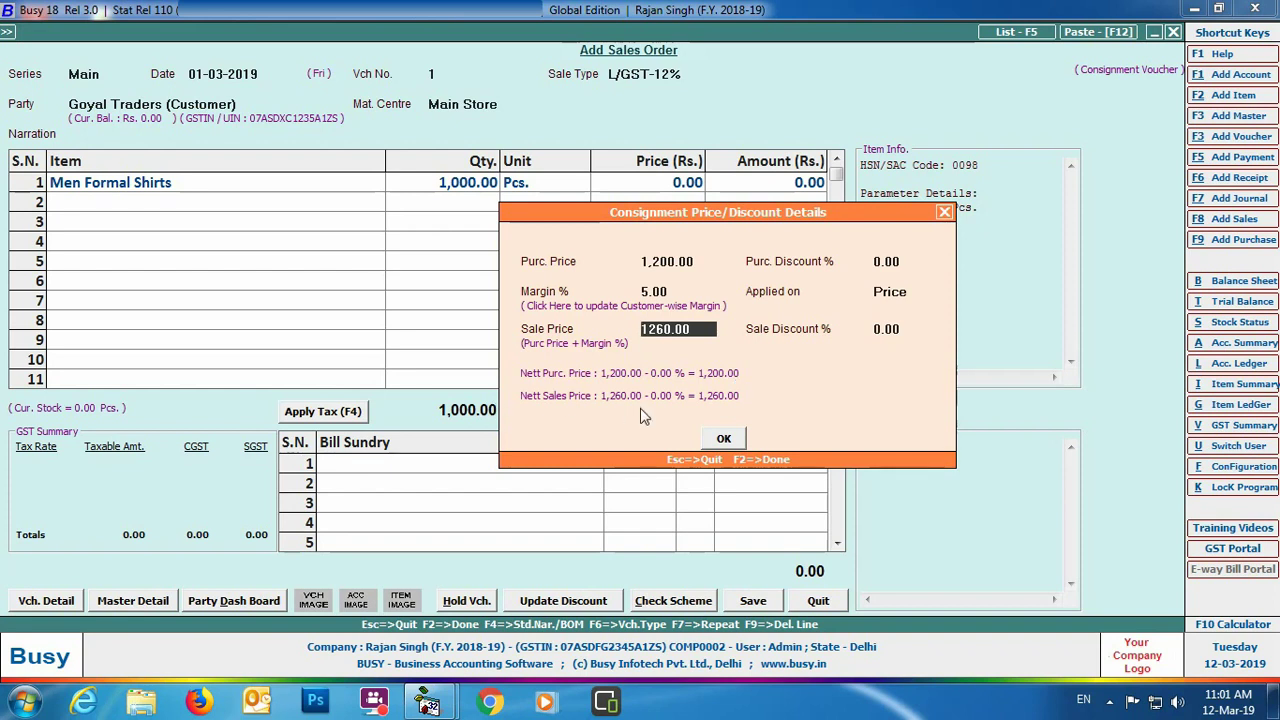
{"action": "left_click", "coordinate": [724, 440]}
{"action": "key", "text": "Return"}
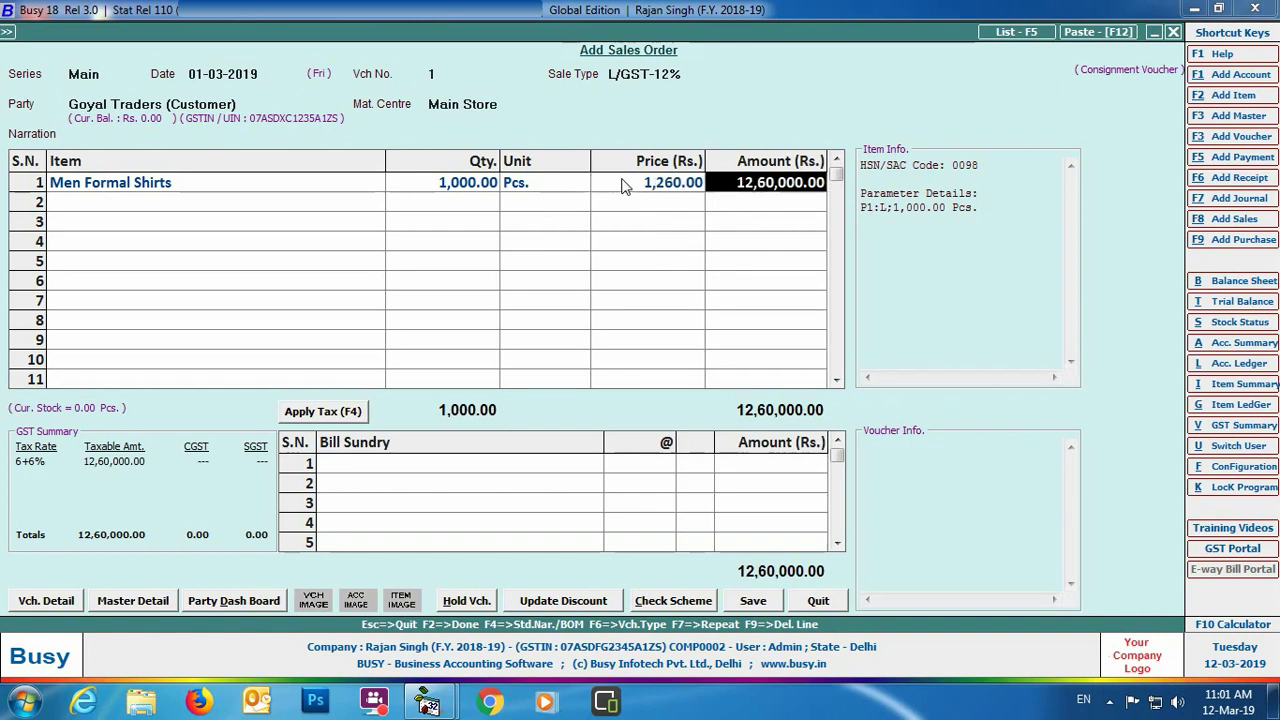
- Add the item Men Casual Shirts from V.K.Enterprises (Vendor) with a quantity of 1000 Pcs
{"action": "key", "text": "Return"}
{"action": "type", "text": "men"}
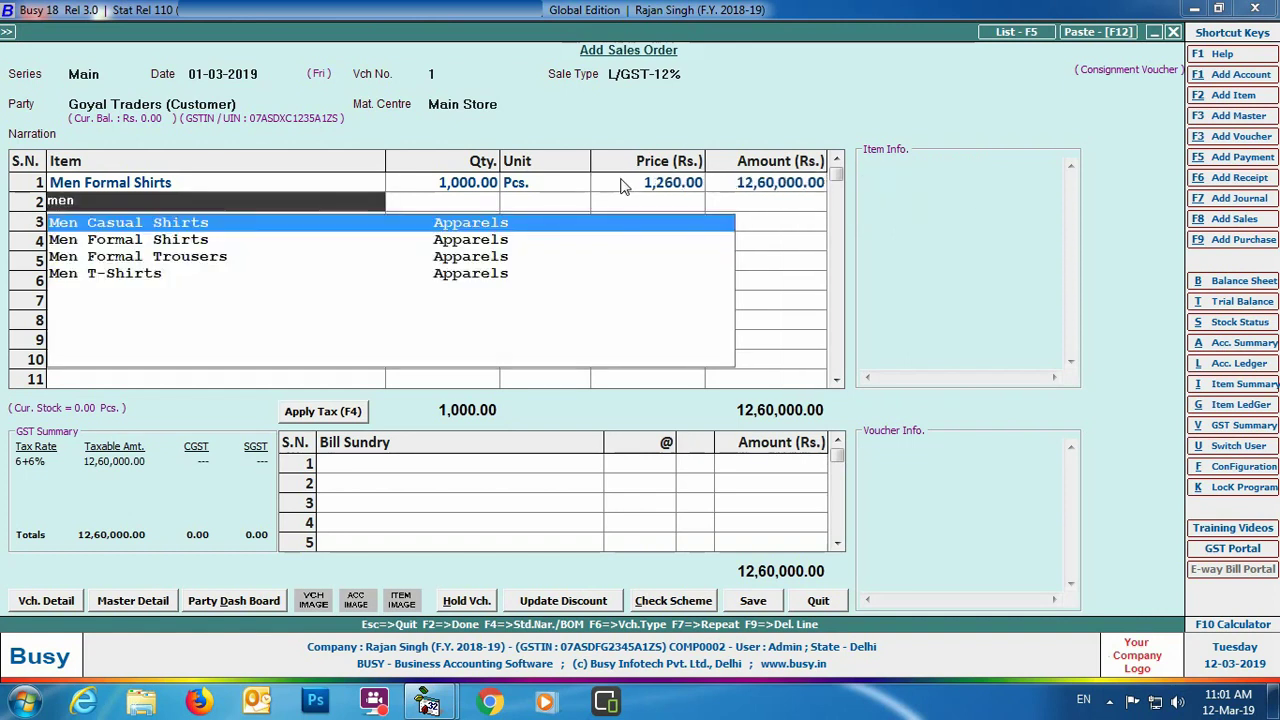
{"action": "key", "text": "Return"}
{"action": "type", "text": "vk"}
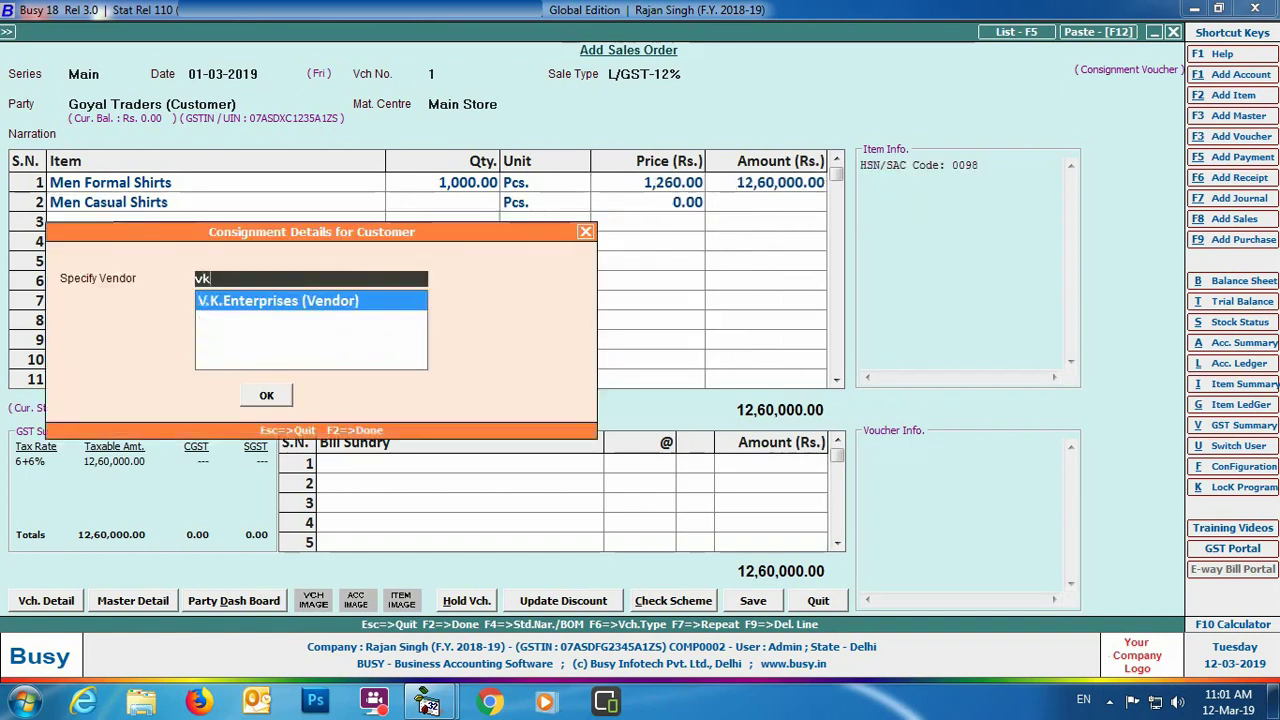
{"action": "key", "text": "Return"}
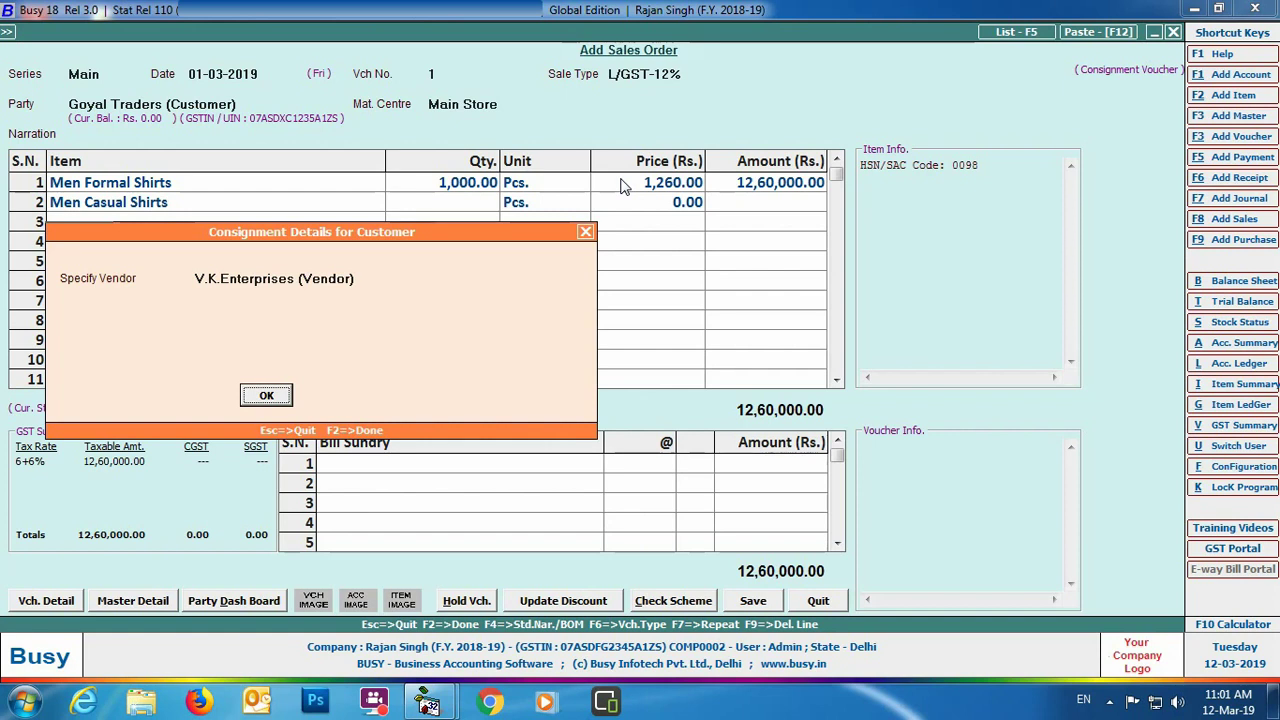
{"action": "key", "text": "Return"}
{"action": "type", "text": "1000"}
{"action": "key", "text": "Return"}
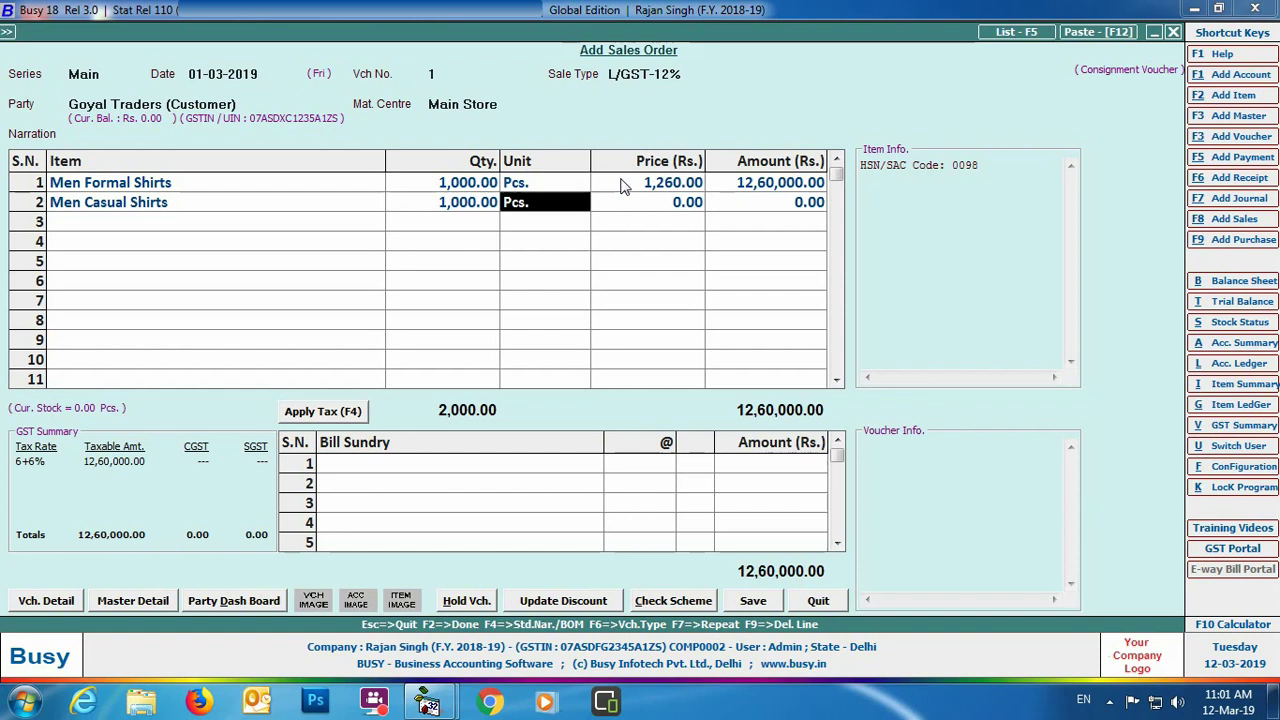
- Specify the Men Casual Shirts stock parameters as size XL, style Round Neck, color Pastels for 1,000 pieces
{"action": "key", "text": "Return"}
{"action": "type", "text": "XL"}
{"action": "key", "text": "Return"}
{"action": "type", "text": "Round Neck"}
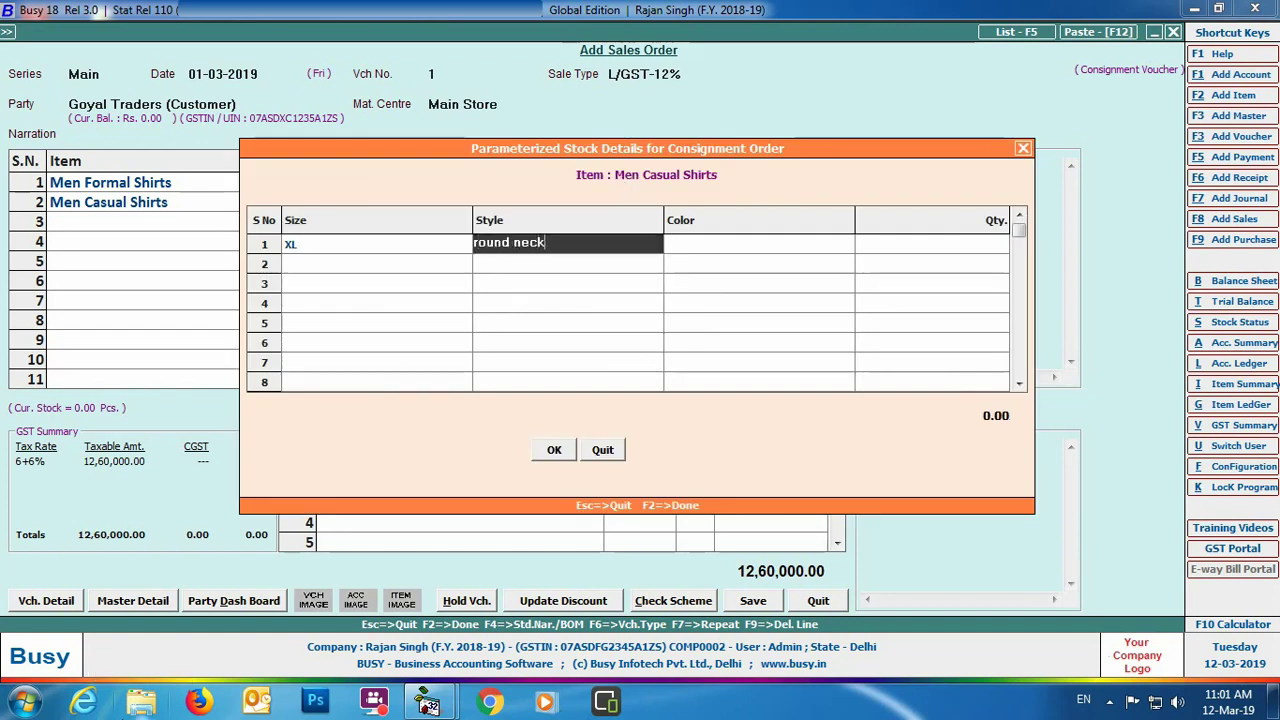
{"action": "key", "text": "Return"}
{"action": "type", "text": "Pastels"}
{"action": "key", "text": "Return"}
{"action": "key", "text": "Return"}
{"action": "key", "text": "Return"}
{"action": "key", "text": "Return"}
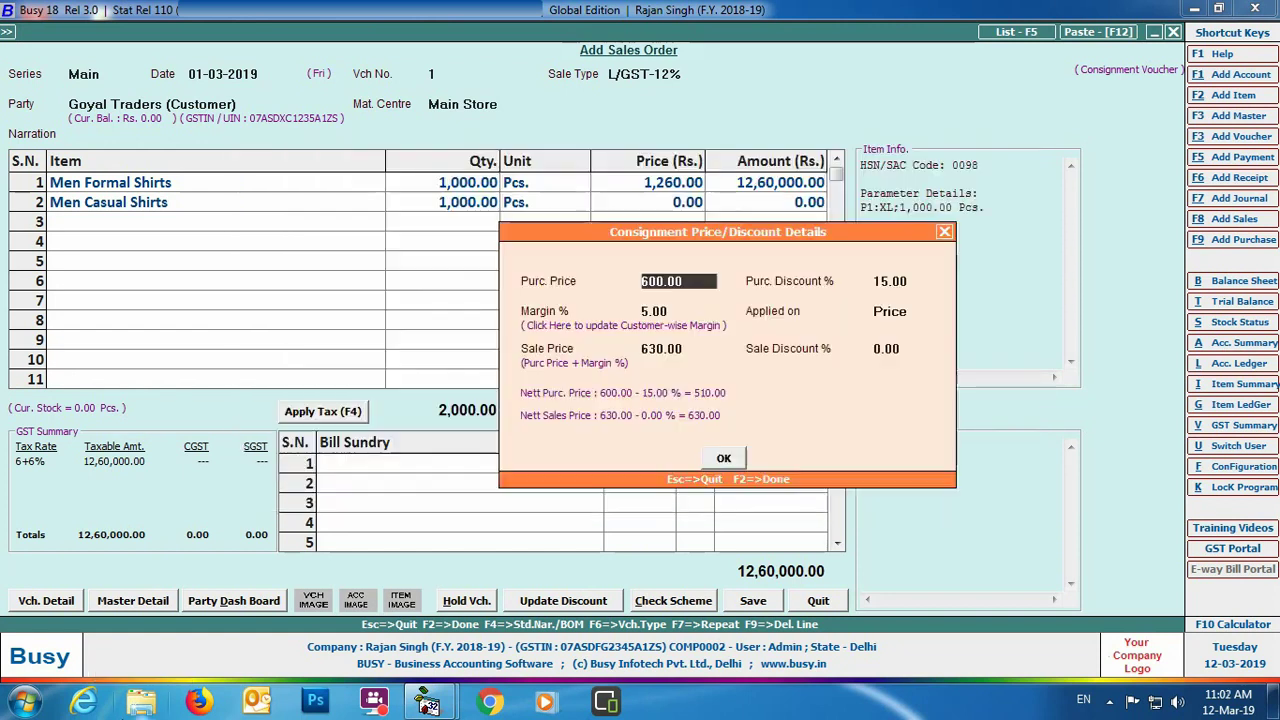
- Apply the Men Casual Shirts margin on Discount and accept the consignment price details
{"action": "key", "text": "Return"}
{"action": "key", "text": "Return"}
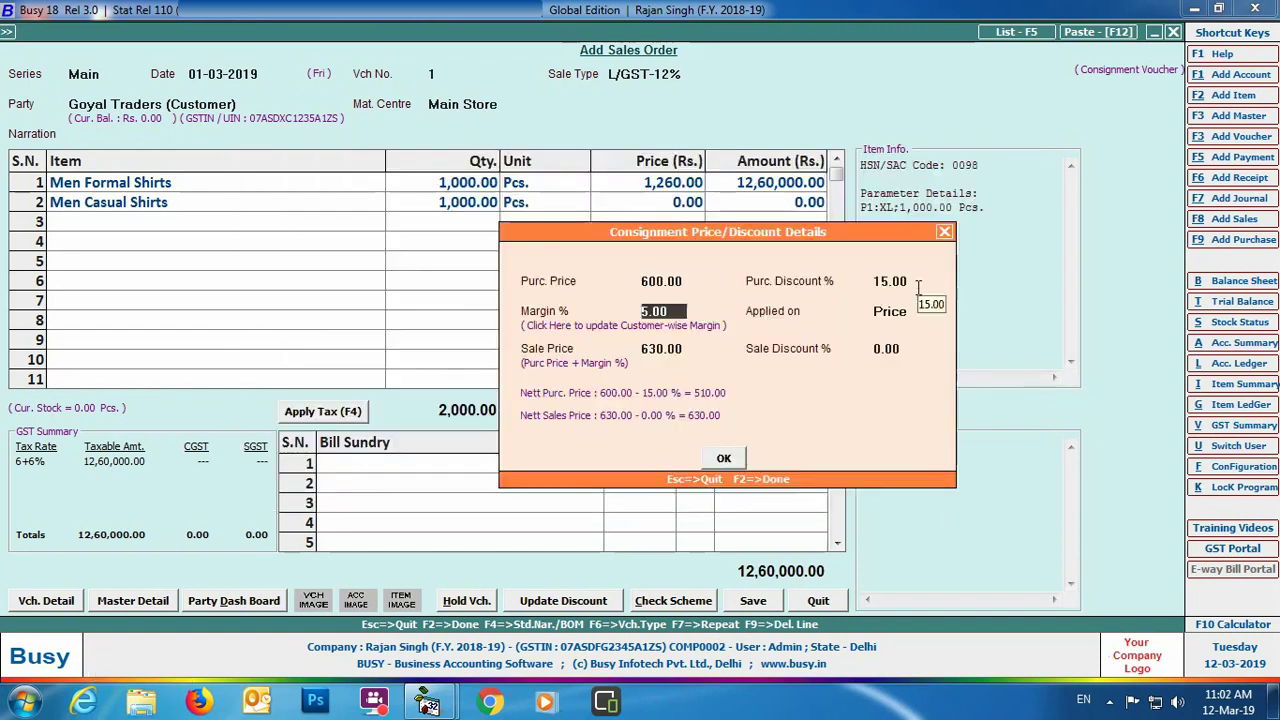
{"action": "key", "text": "Return"}
{"action": "key", "text": "Return"}
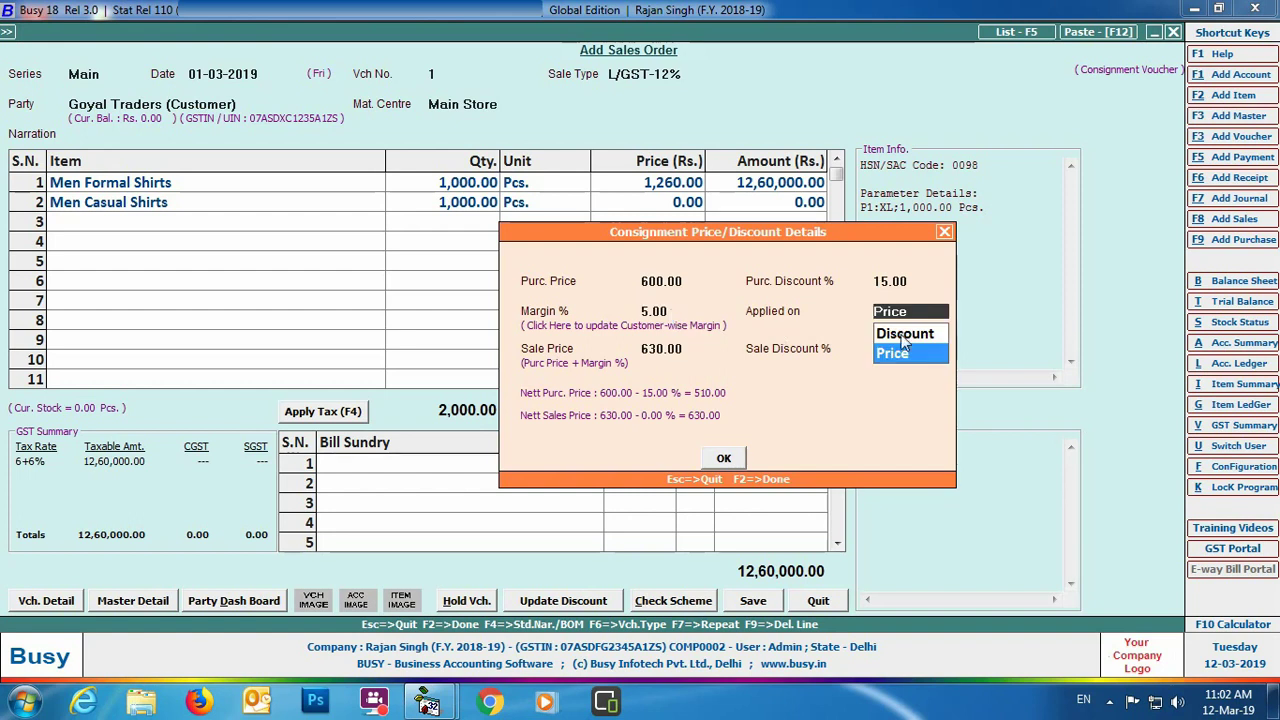
{"action": "key", "text": "Up"}
{"action": "key", "text": "Return"}
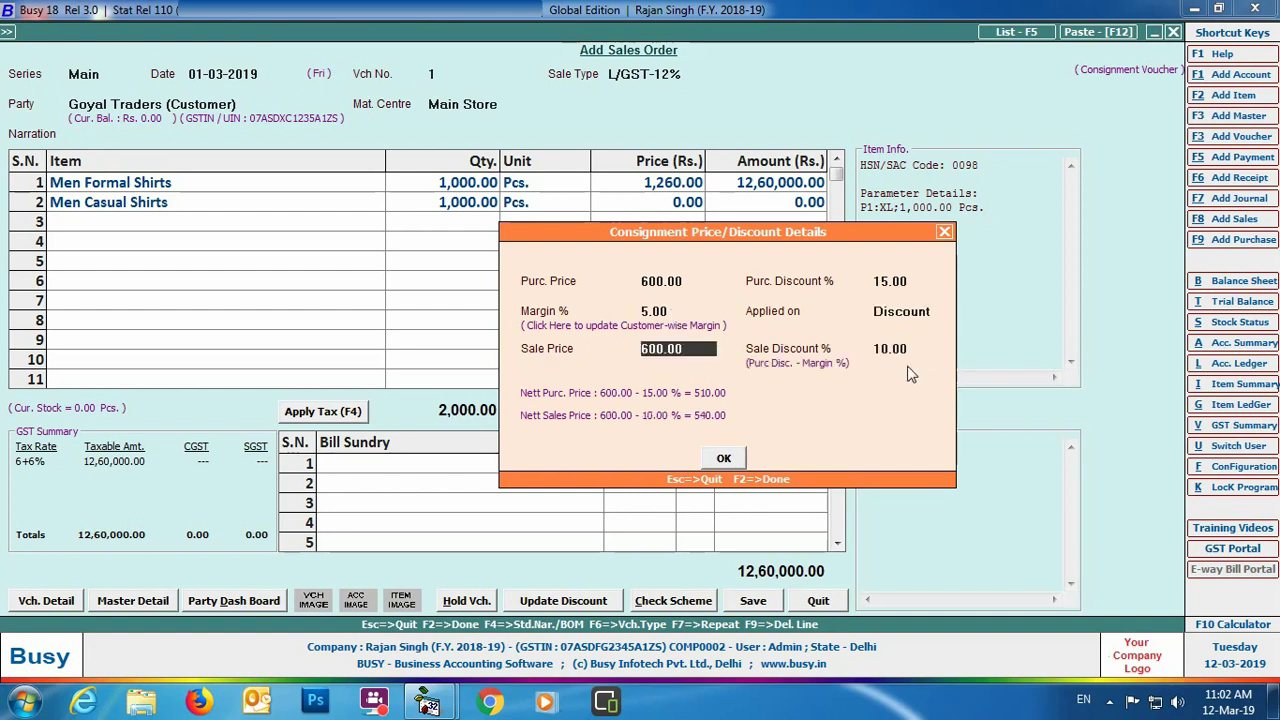
{"action": "key", "text": "Return"}
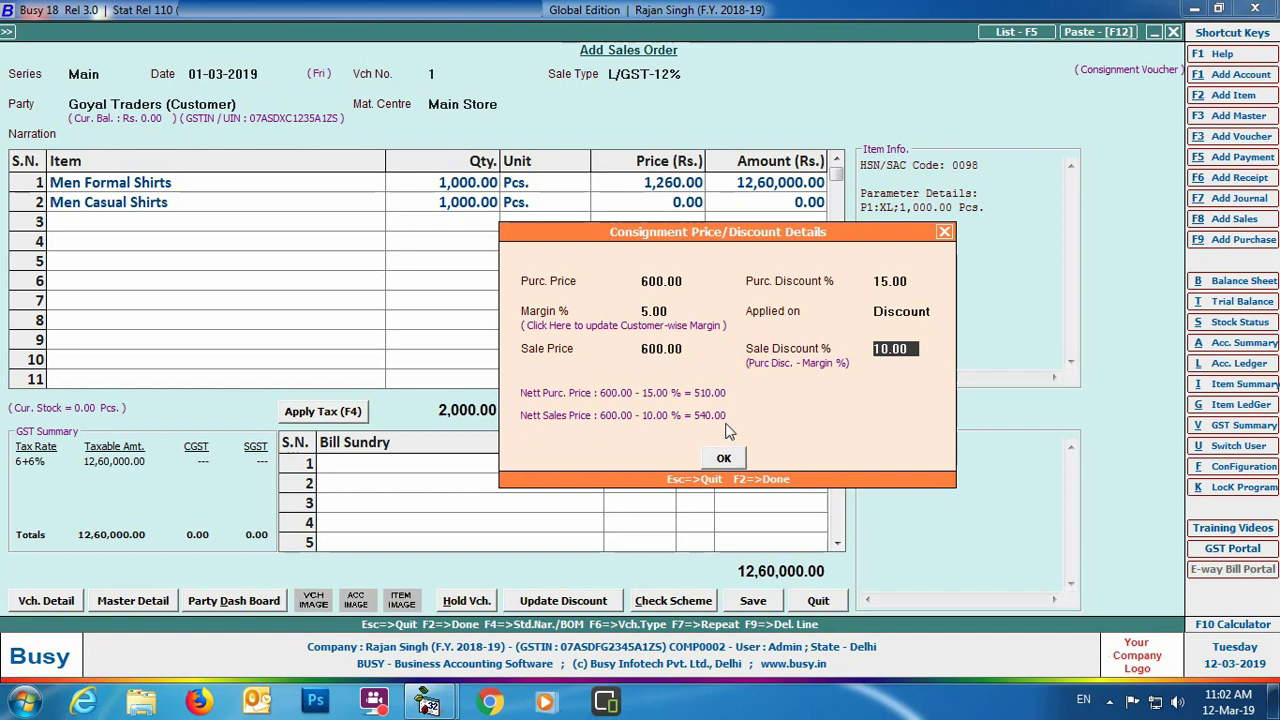
{"action": "left_click", "coordinate": [720, 458]}
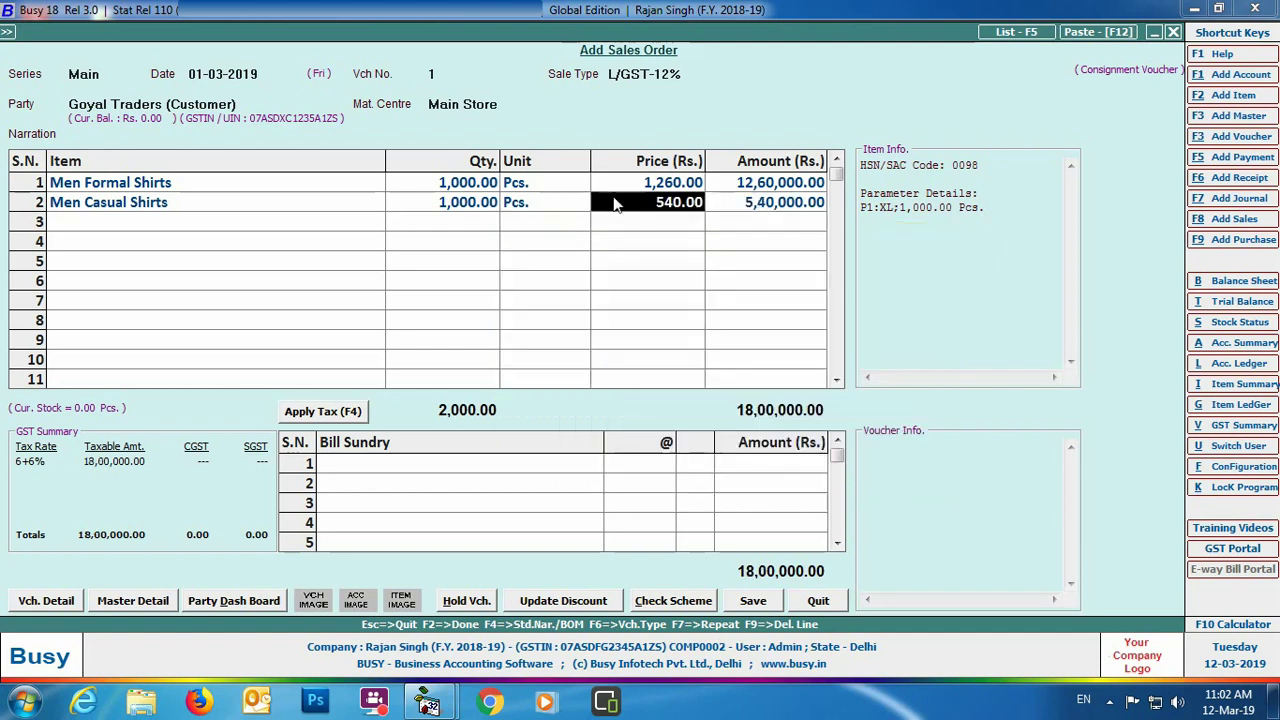
- Add the CGST and SGST bill sundries, then save the consignment sales order and close order entry
{"action": "key", "text": "Return"}
{"action": "key", "text": "Return"}
{"action": "key", "text": "Return"}
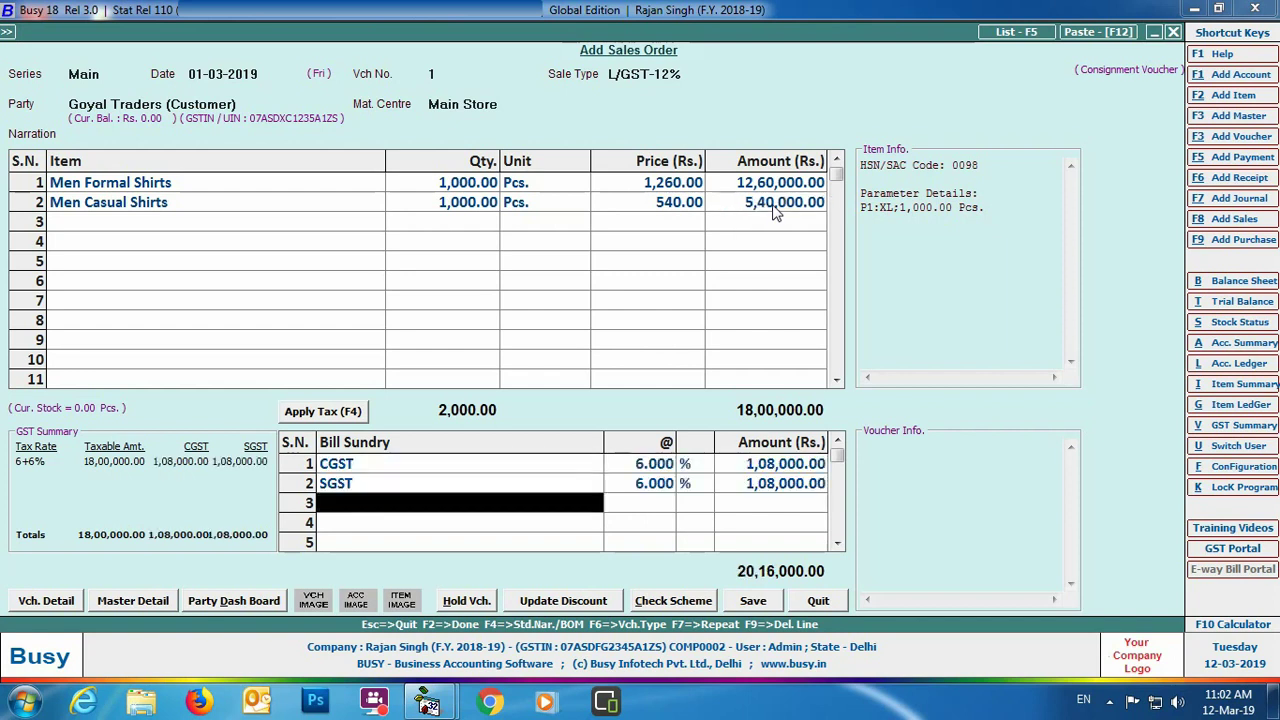
{"action": "key", "text": "Return"}
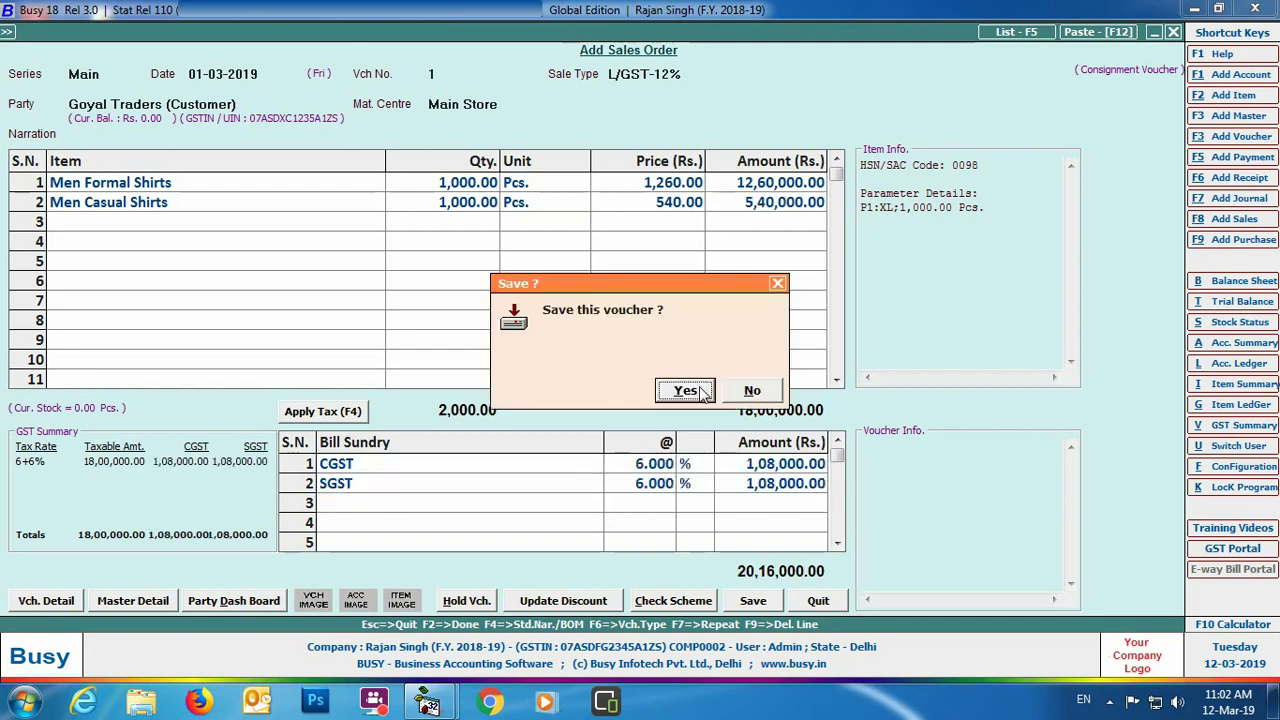
{"action": "left_click", "coordinate": [702, 390]}
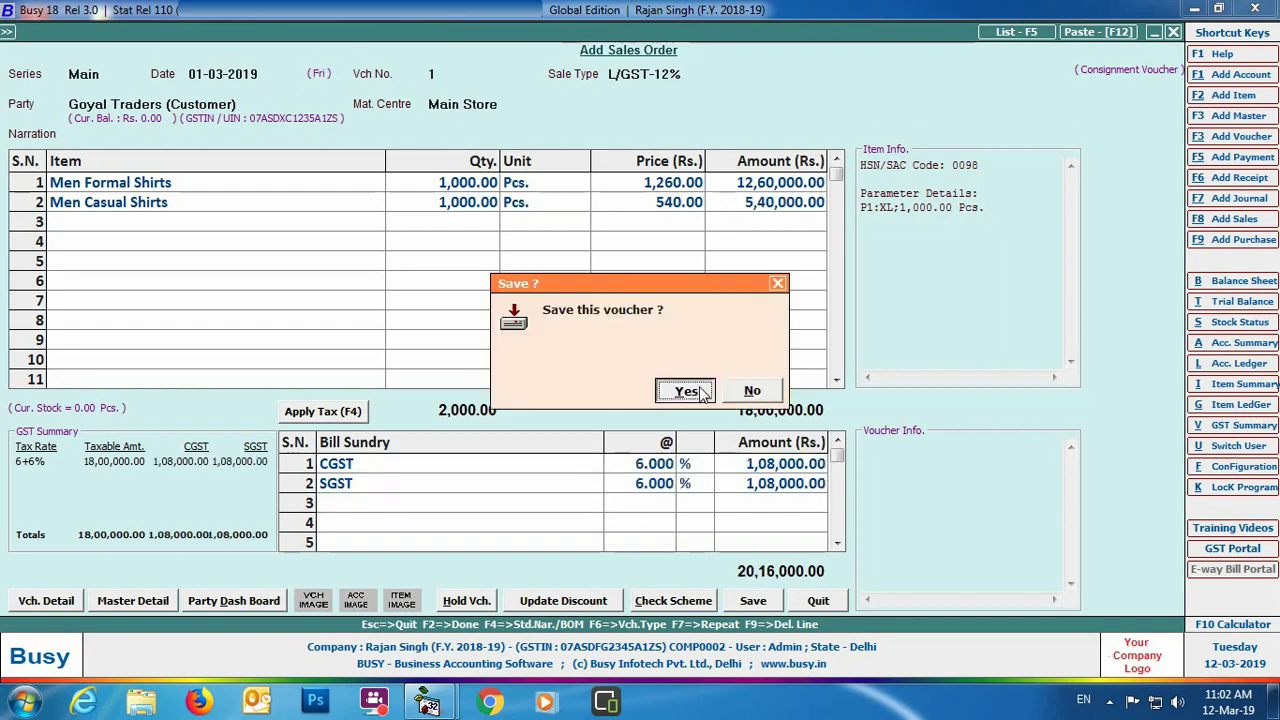
{"action": "left_click", "coordinate": [818, 606]}
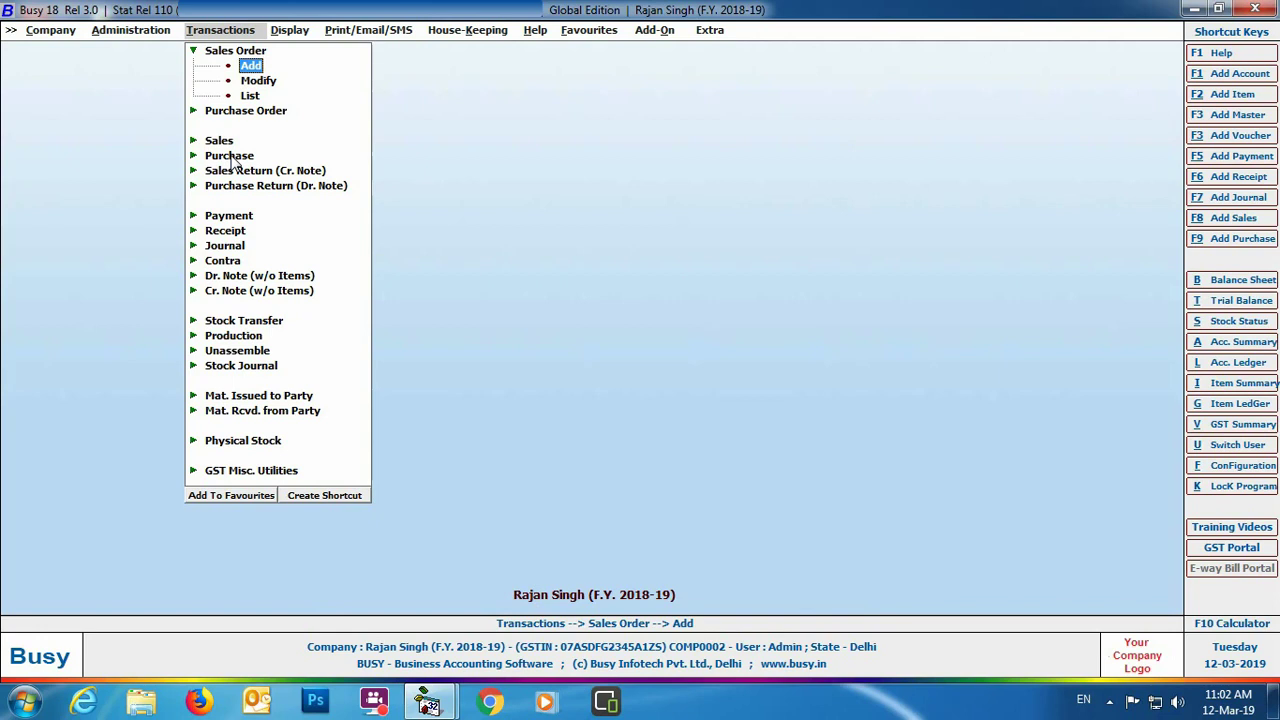
- Start a new purchase voucher dated 01-03-2019 with purchase type L/GST-12% for the party V.K.Enterprises (Vendor)
{"action": "left_click", "coordinate": [231, 157]}
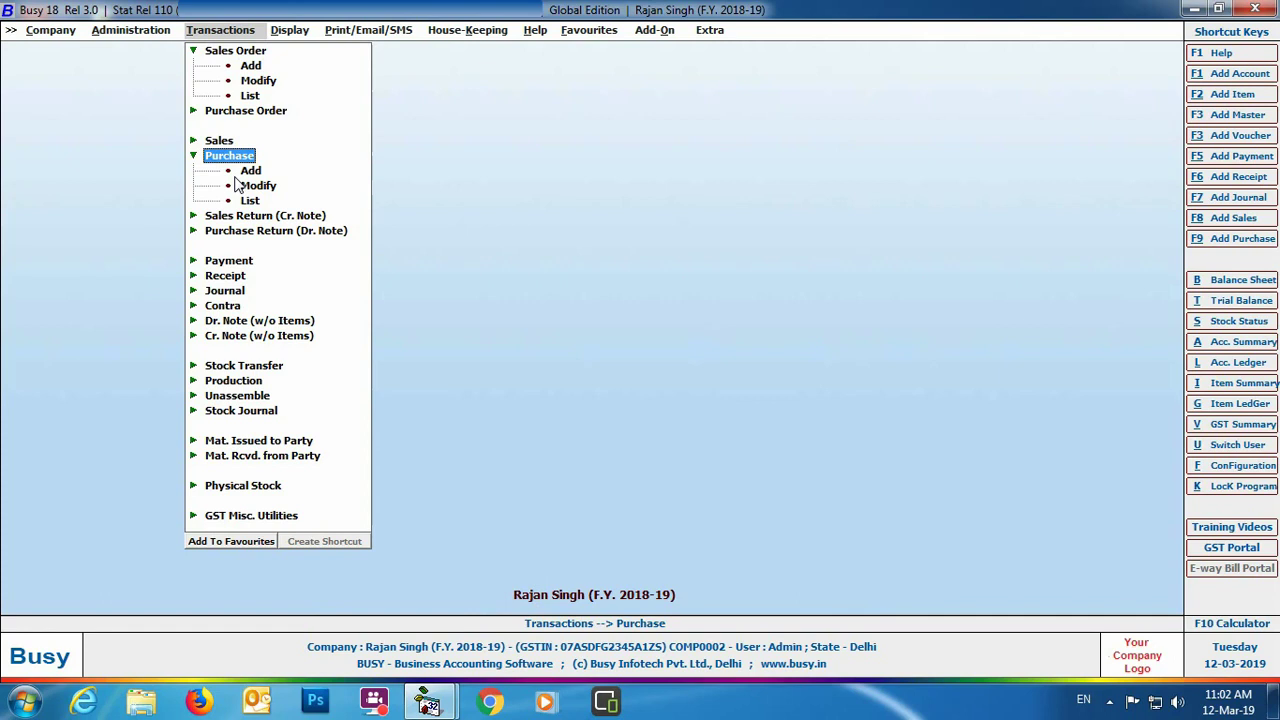
{"action": "key", "text": "Down"}
{"action": "key", "text": "Return"}
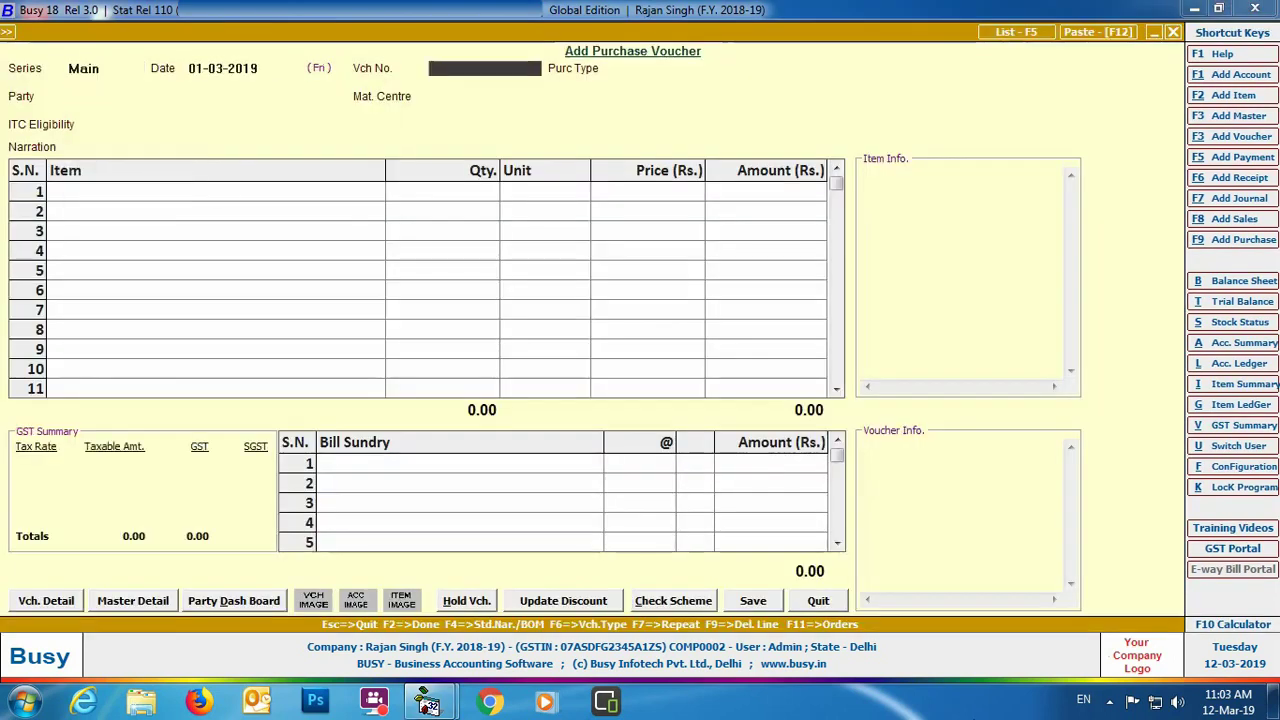
{"action": "key", "text": "Return"}
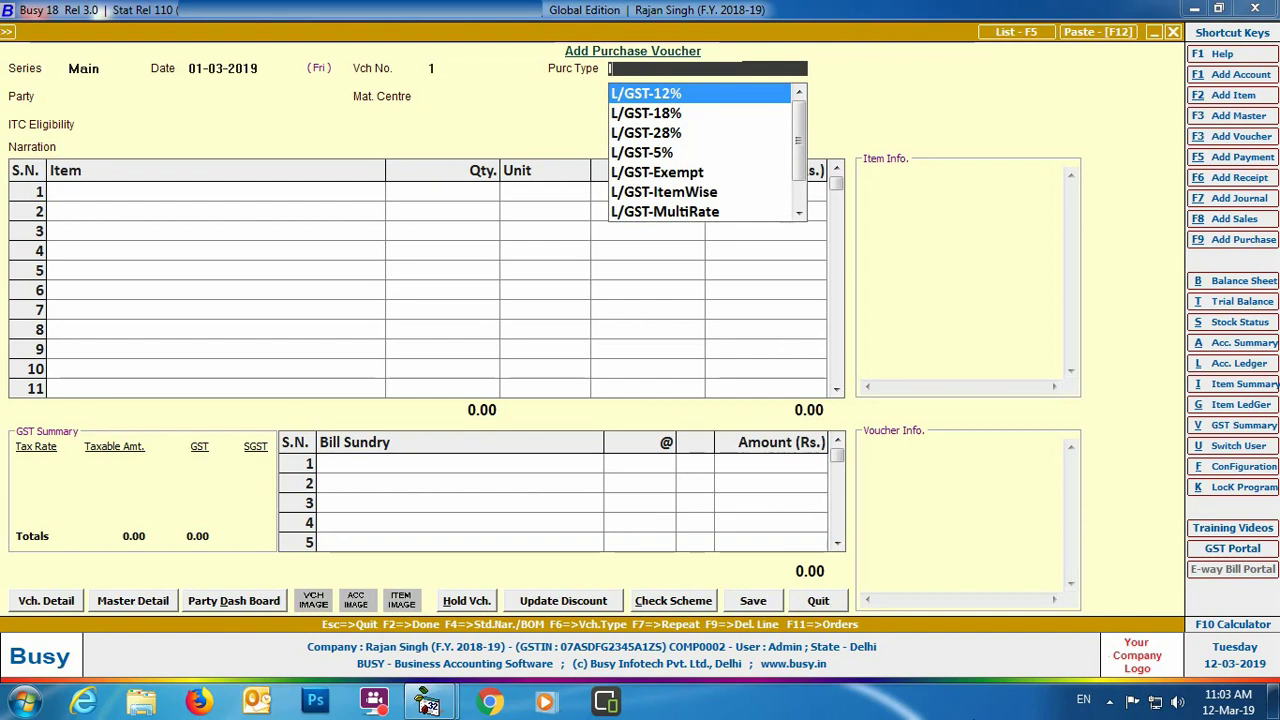
{"action": "key", "text": "Return"}
{"action": "type", "text": "vk"}
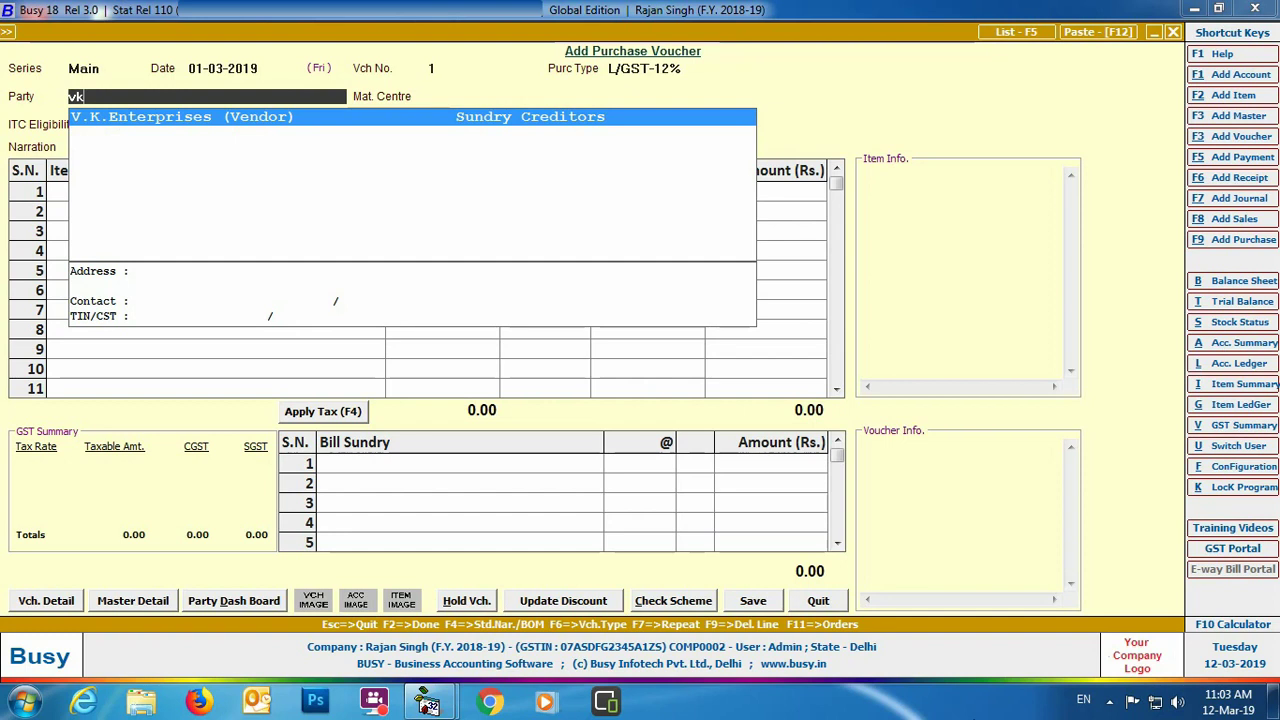
{"action": "key", "text": "Return"}
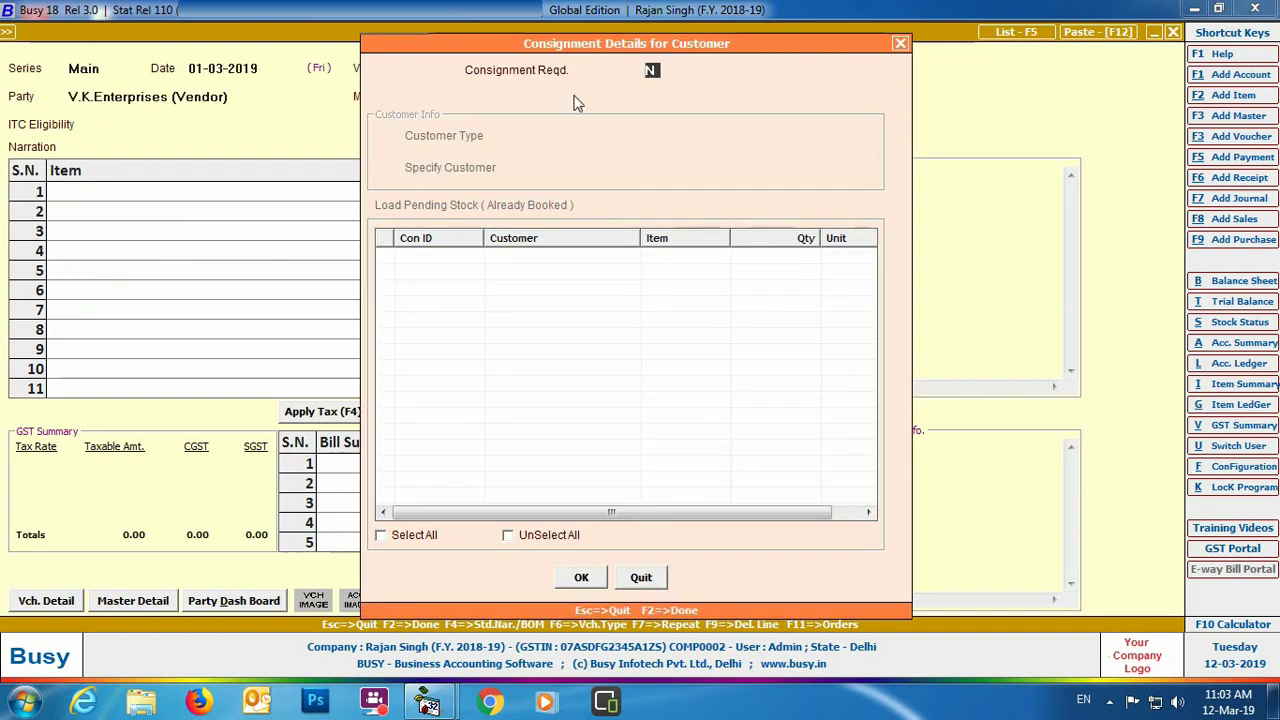
- Require consignment for the single customer Goyal Traders (Customer) and load the pending booked stock of Men Casual Shirts into the voucher
{"action": "type", "text": "y"}
{"action": "key", "text": "Return"}
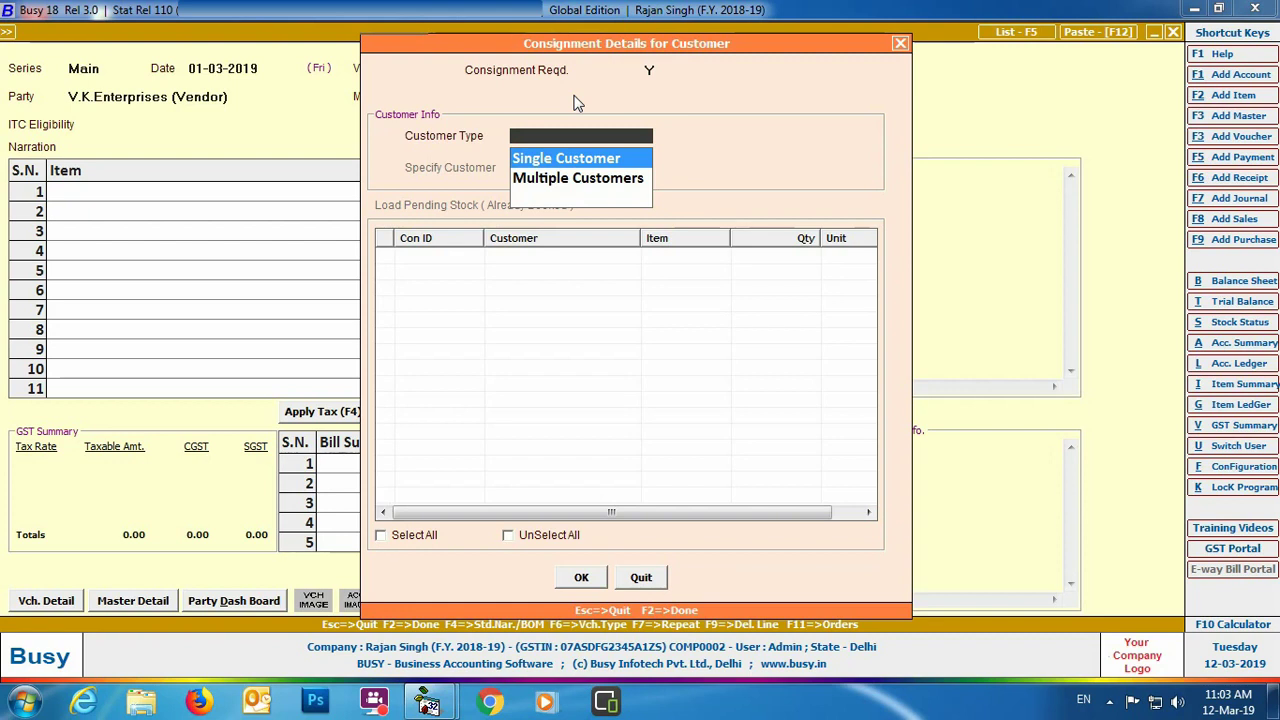
{"action": "key", "text": "Return"}
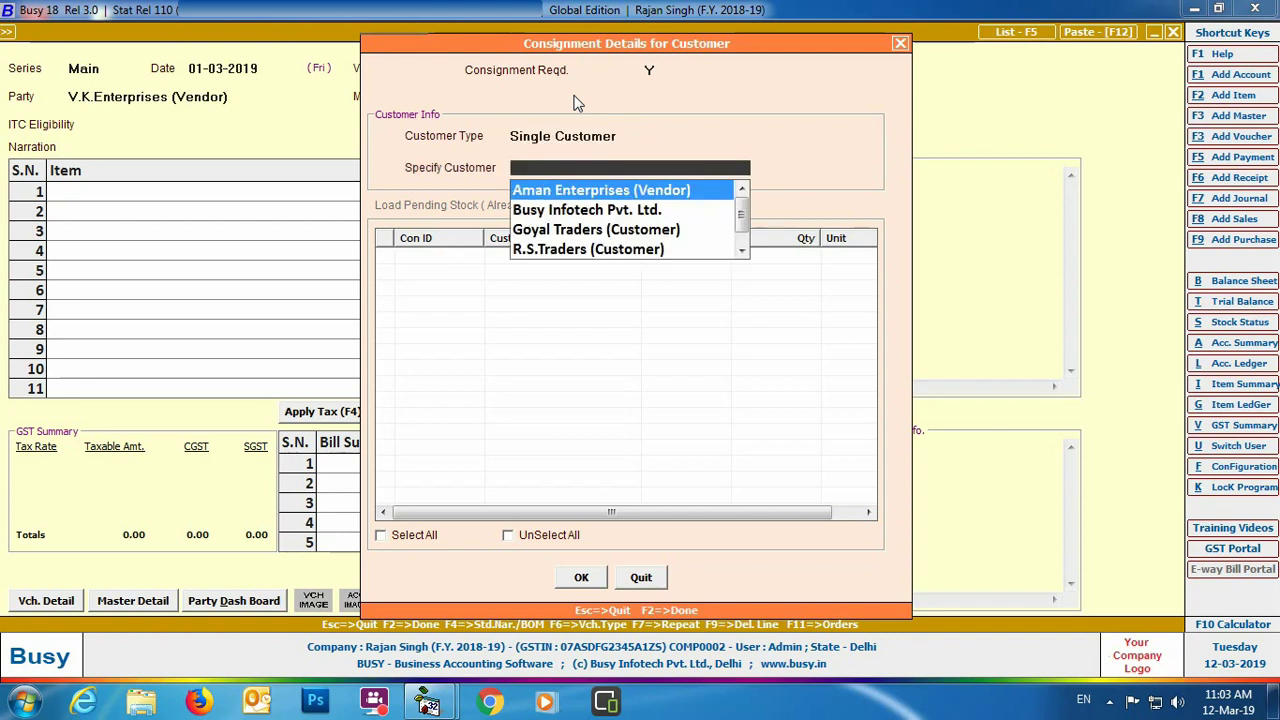
{"action": "type", "text": "go"}
{"action": "key", "text": "Return"}
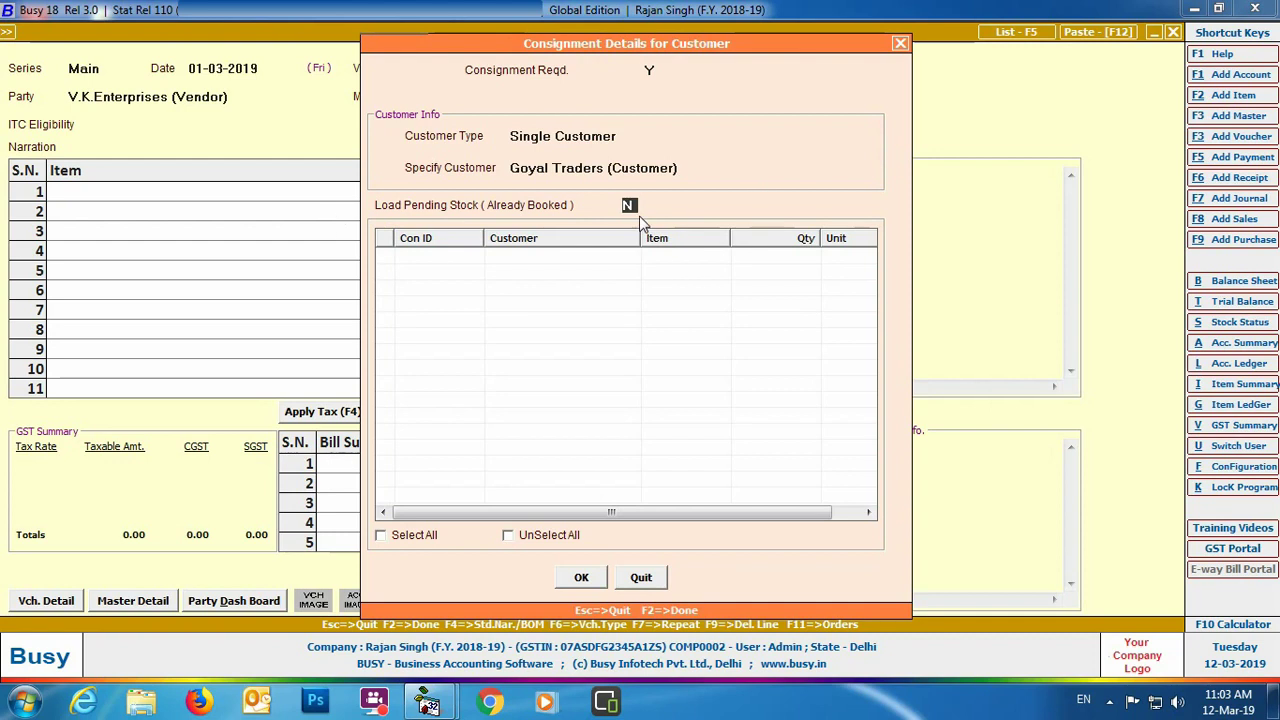
{"action": "key", "text": "y"}
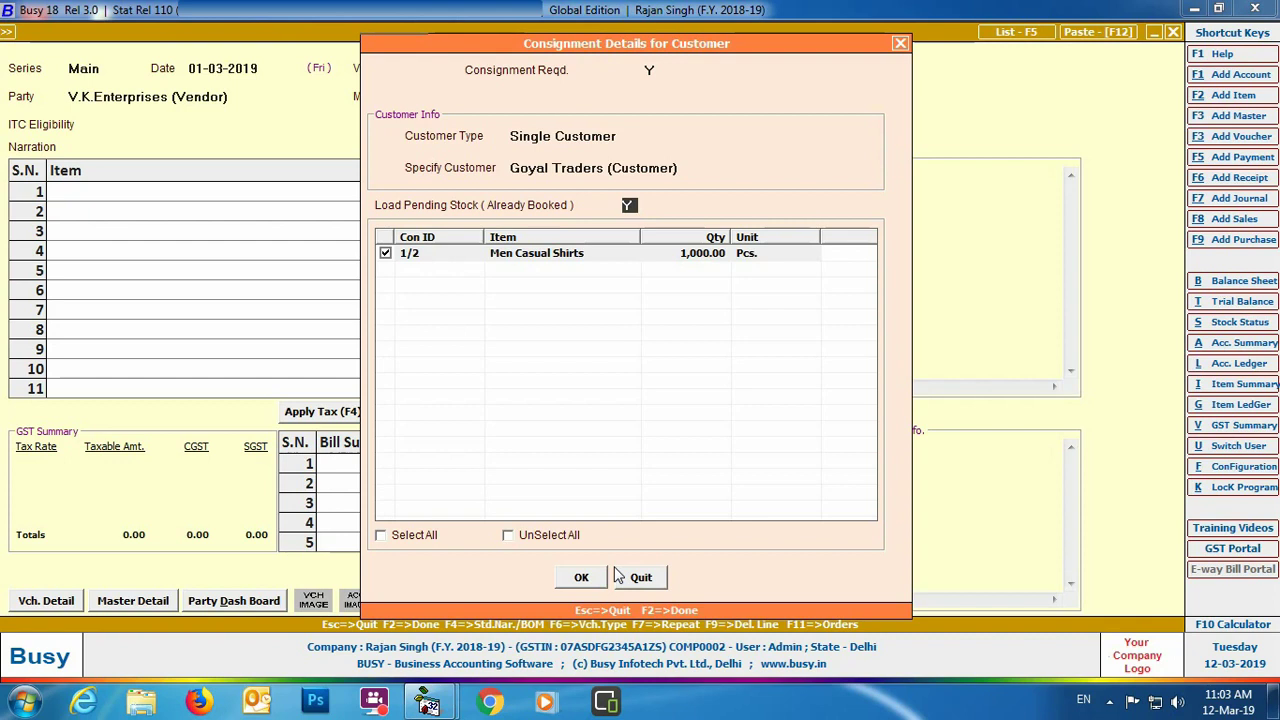
{"action": "left_click", "coordinate": [581, 578]}
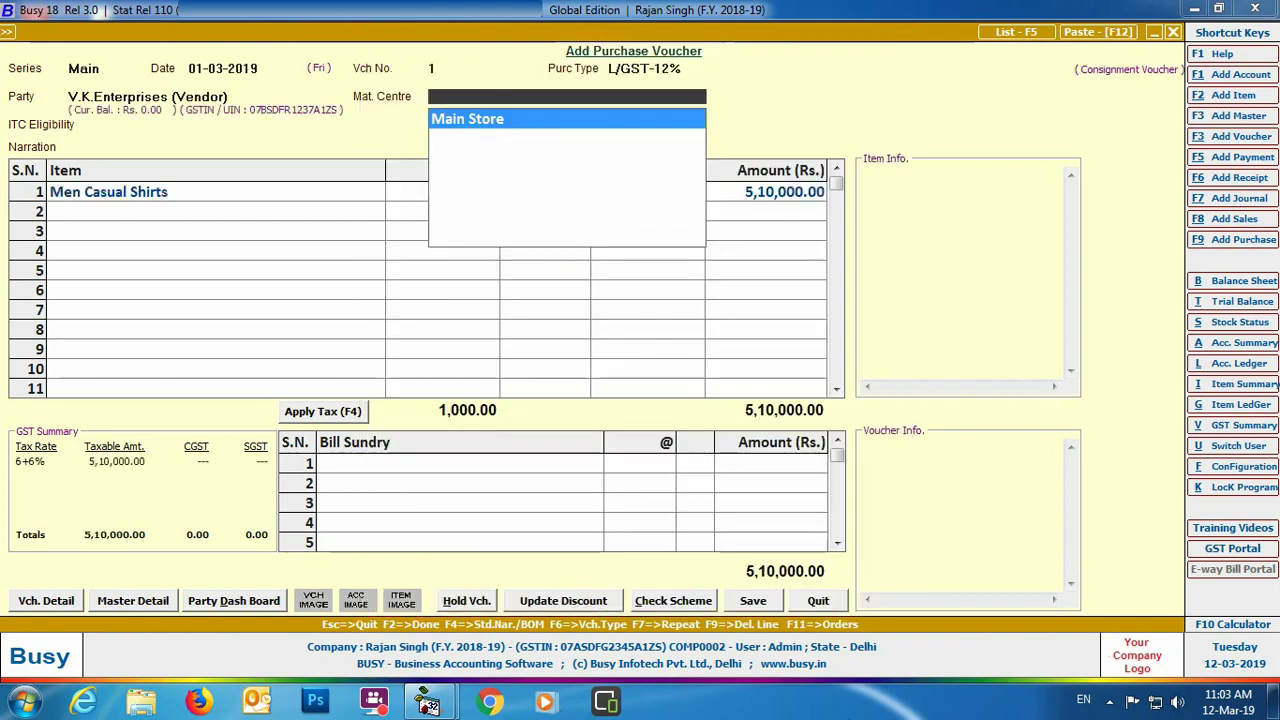
- Set the material centre to Main Store with ITC eligibility Input Goods/Services, and accept the Men Casual Shirts line's price and discount details
{"action": "key", "text": "Return"}
{"action": "key", "text": "Return"}
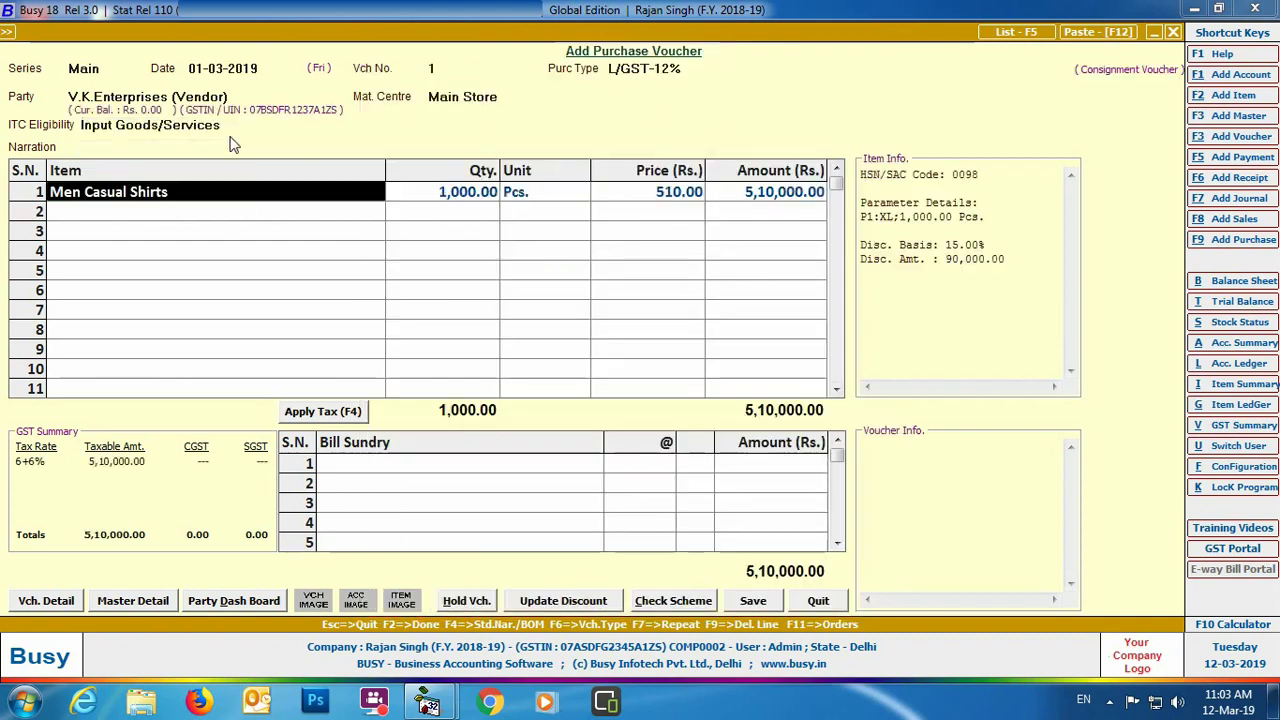
{"action": "key", "text": "Return"}
{"action": "key", "text": "Return"}
{"action": "key", "text": "Return"}
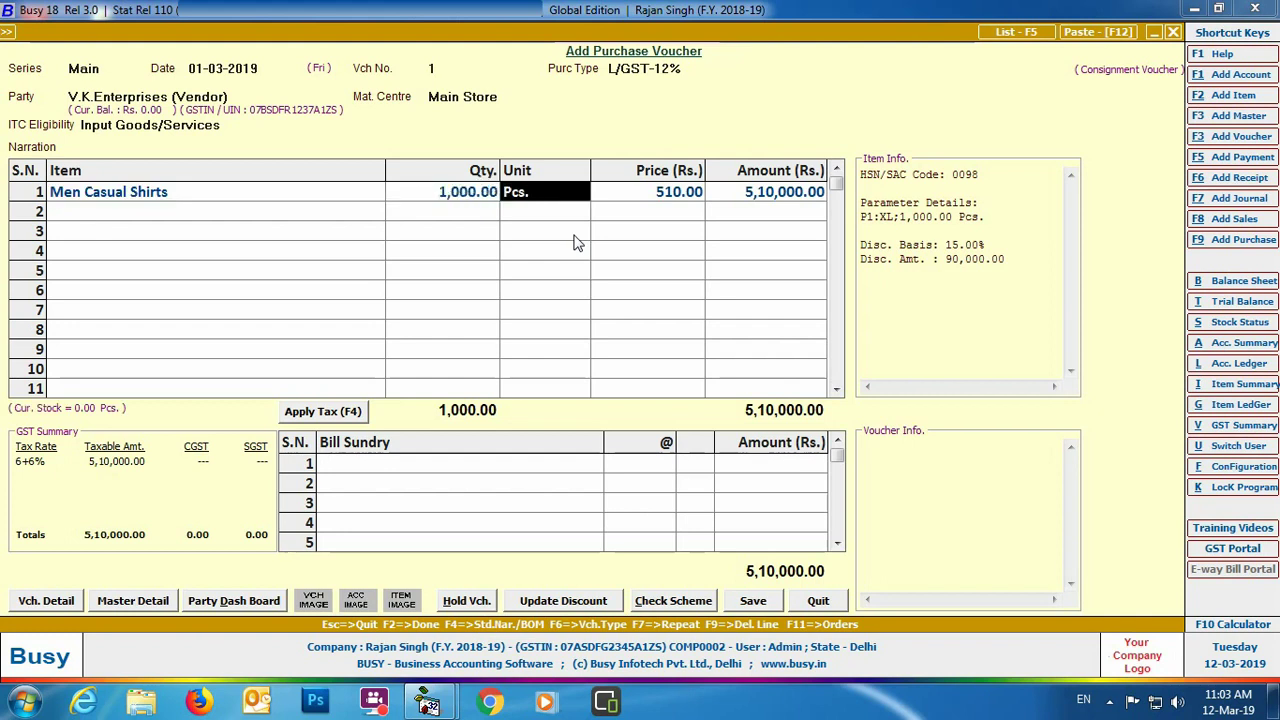
{"action": "key", "text": "F2"}
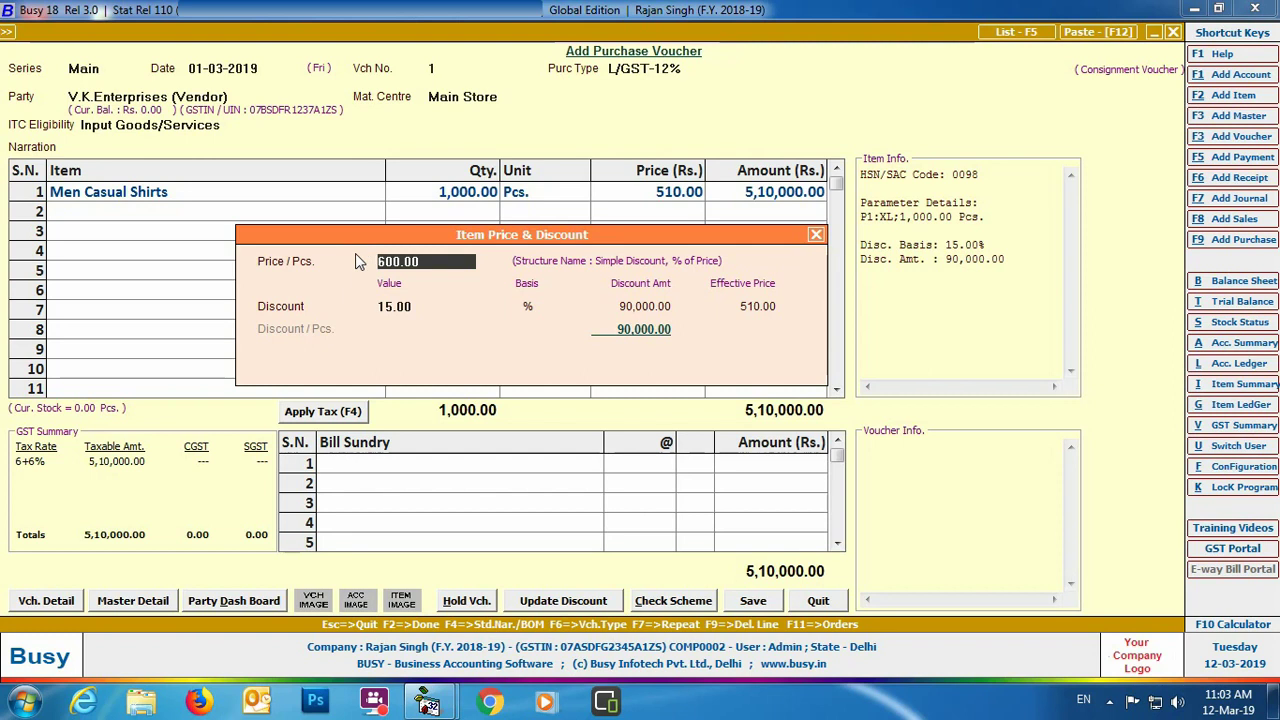
{"action": "key", "text": "Return"}
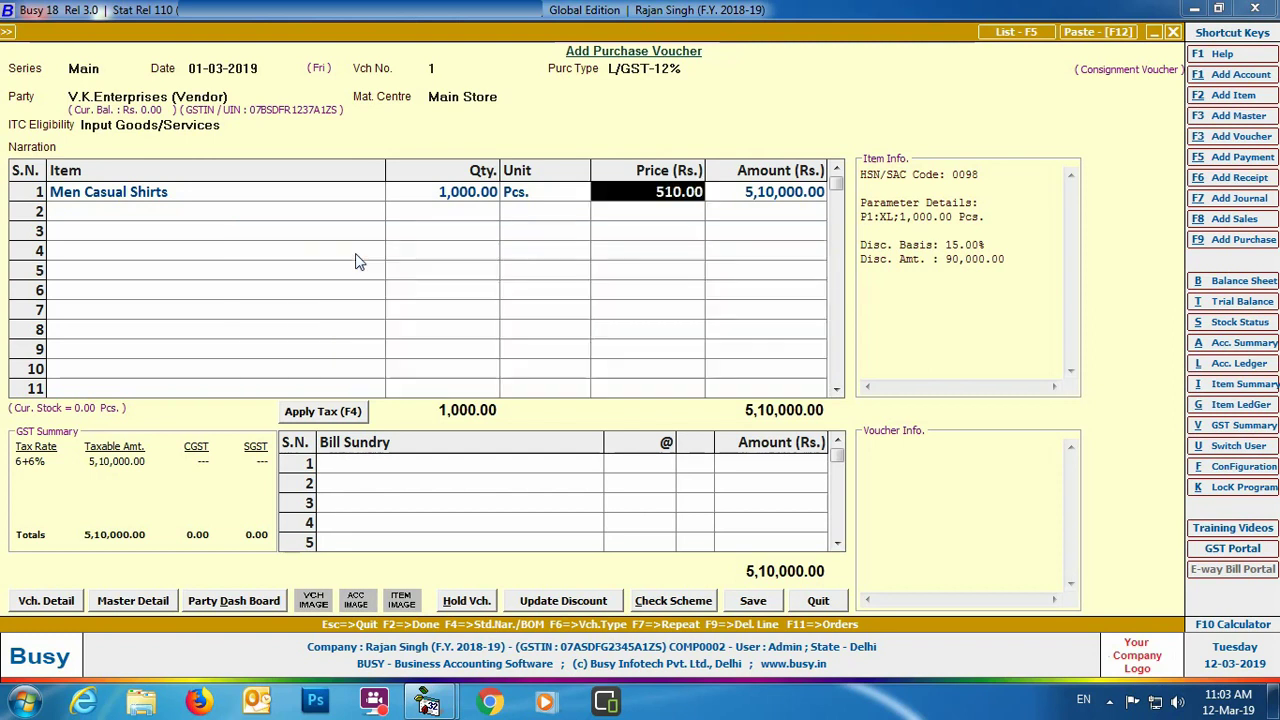
- Apply CGST and SGST to the purchase, then save the voucher with a New Ref. bill adjustment for V.K.Enterprises (Vendor)
{"action": "key", "text": "F4"}
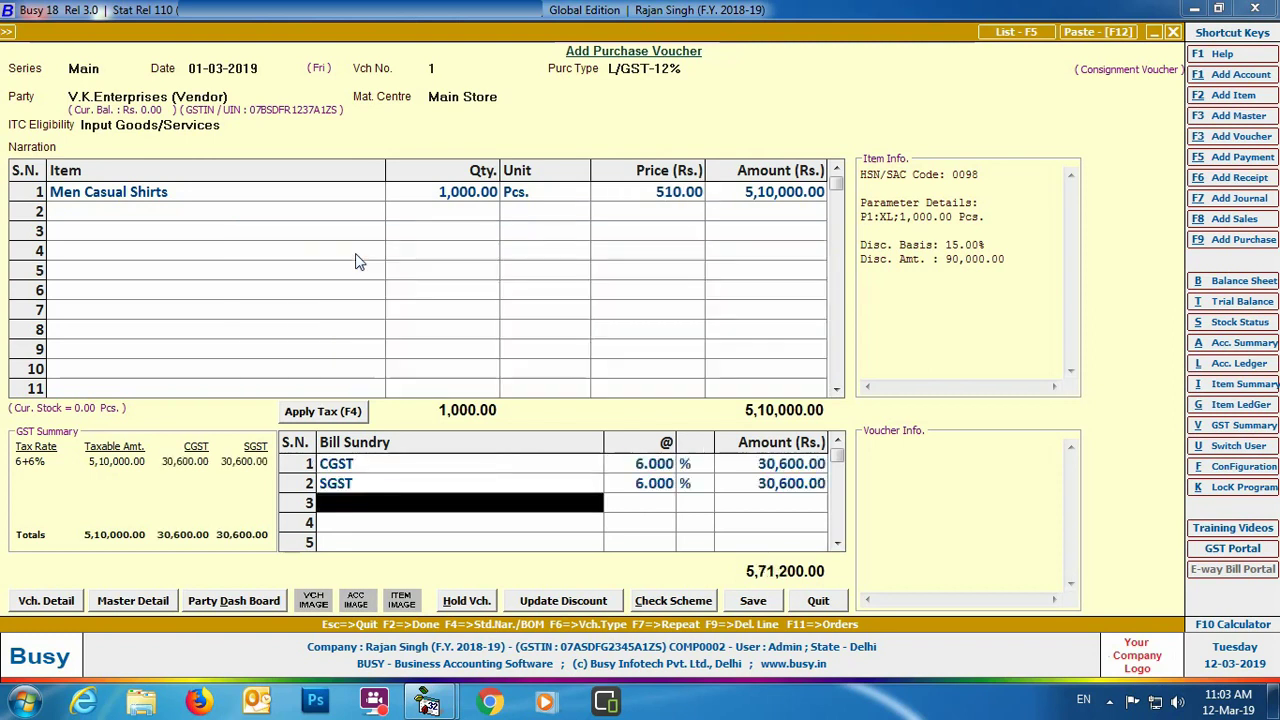
{"action": "key", "text": "Return"}
{"action": "key", "text": "Return"}
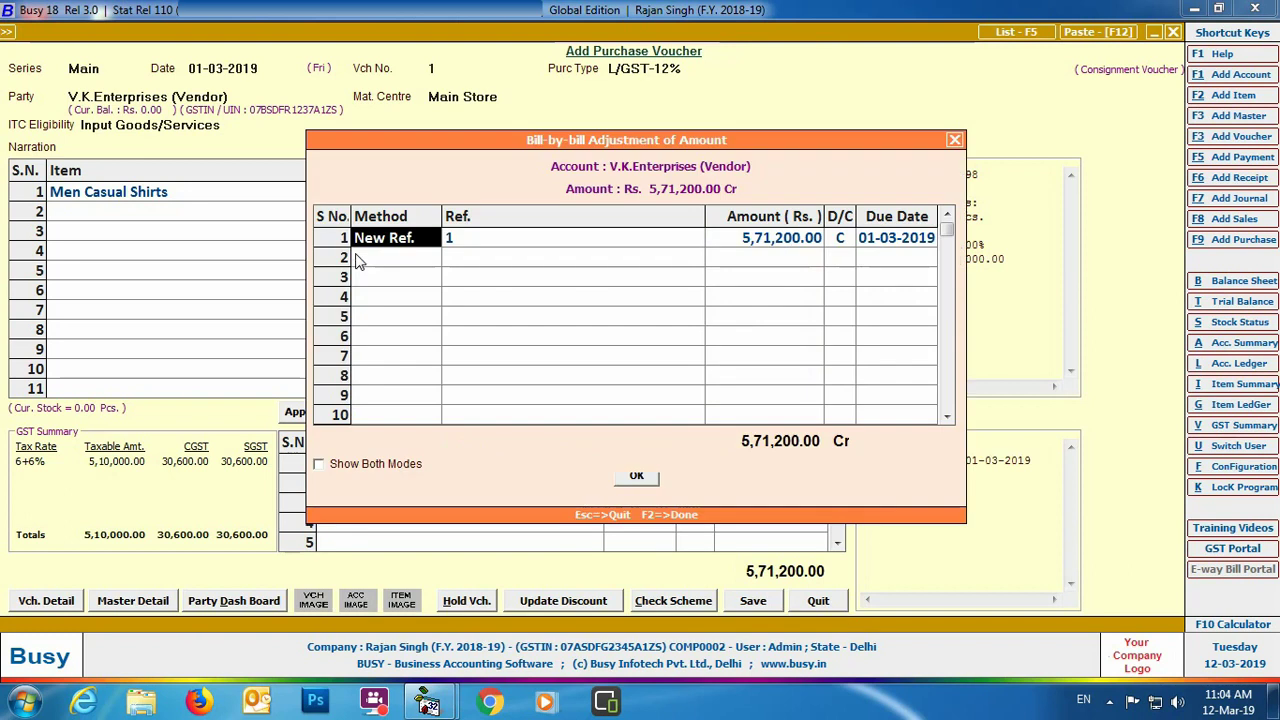
{"action": "key", "text": "Return"}
{"action": "key", "text": "Return"}
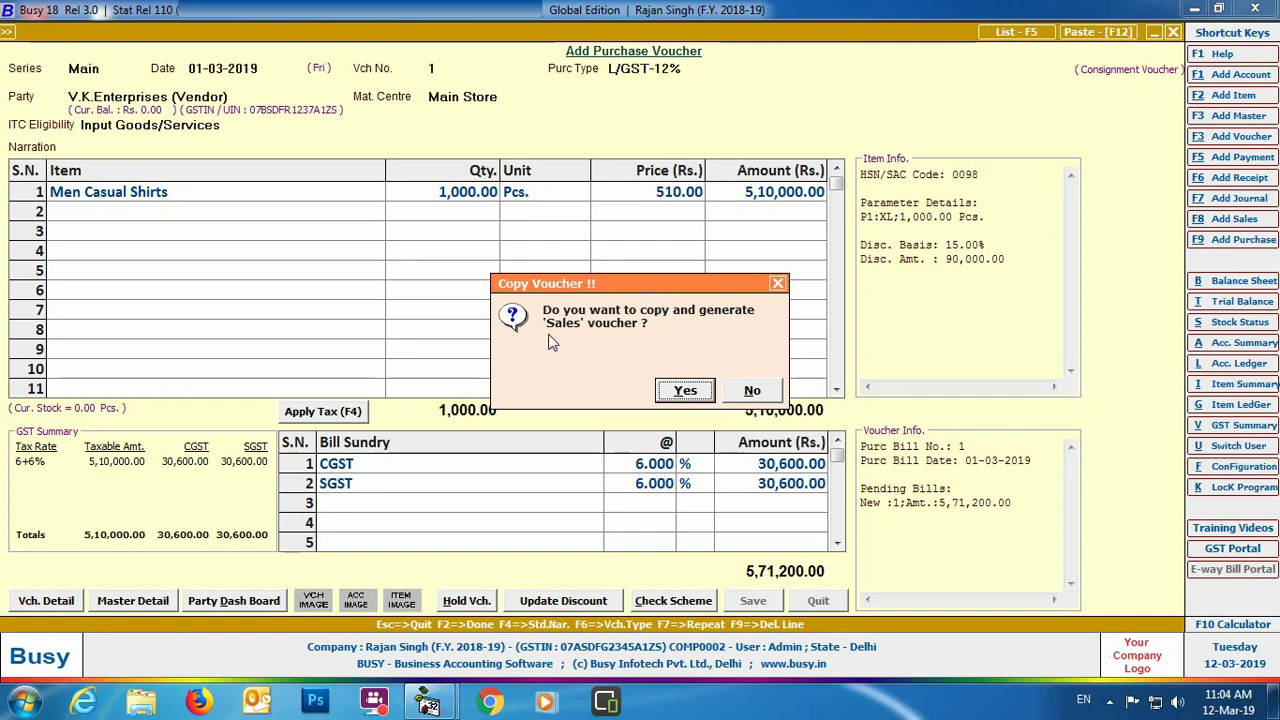
- Generate a sales voucher from the purchase for Goyal Traders (Customer), using series Main, date 01-03-2019 and sale type L/GST-12%
{"action": "left_click", "coordinate": [684, 391]}
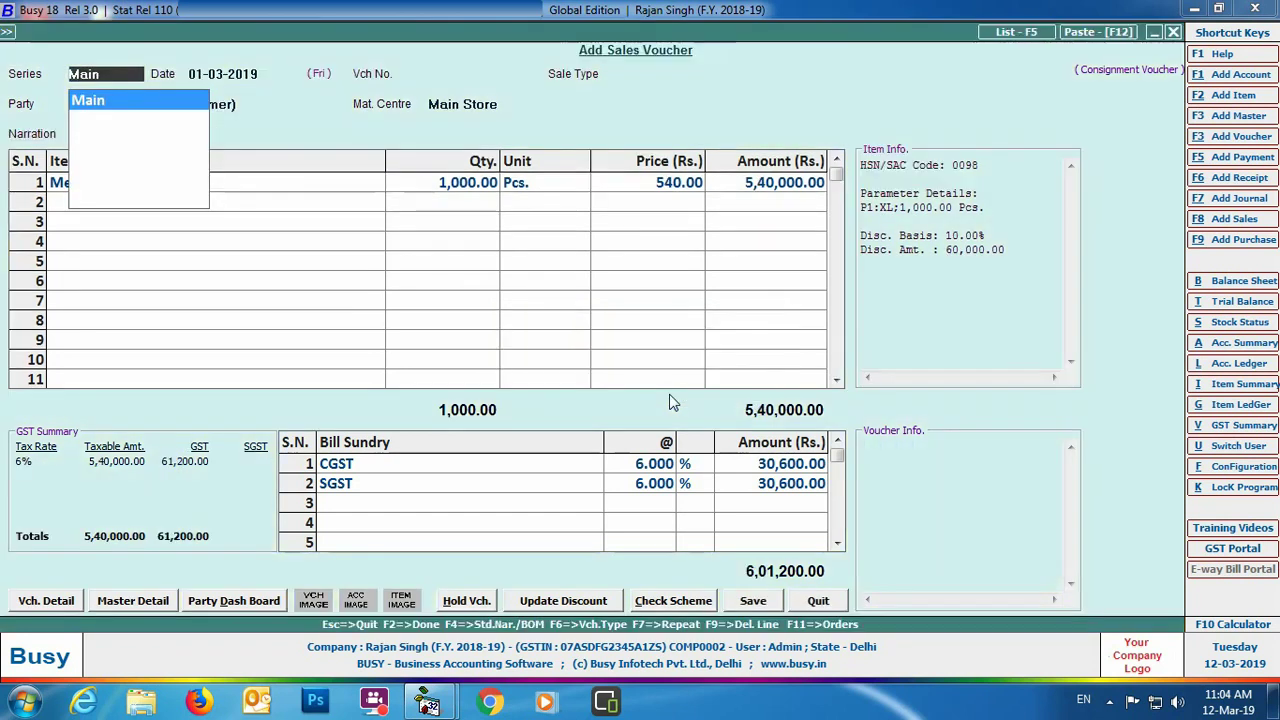
{"action": "key", "text": "Return"}
{"action": "key", "text": "Return"}
{"action": "key", "text": "Return"}
{"action": "key", "text": "Return"}
{"action": "key", "text": "Return"}
{"action": "type", "text": "l"}
{"action": "key", "text": "Return"}
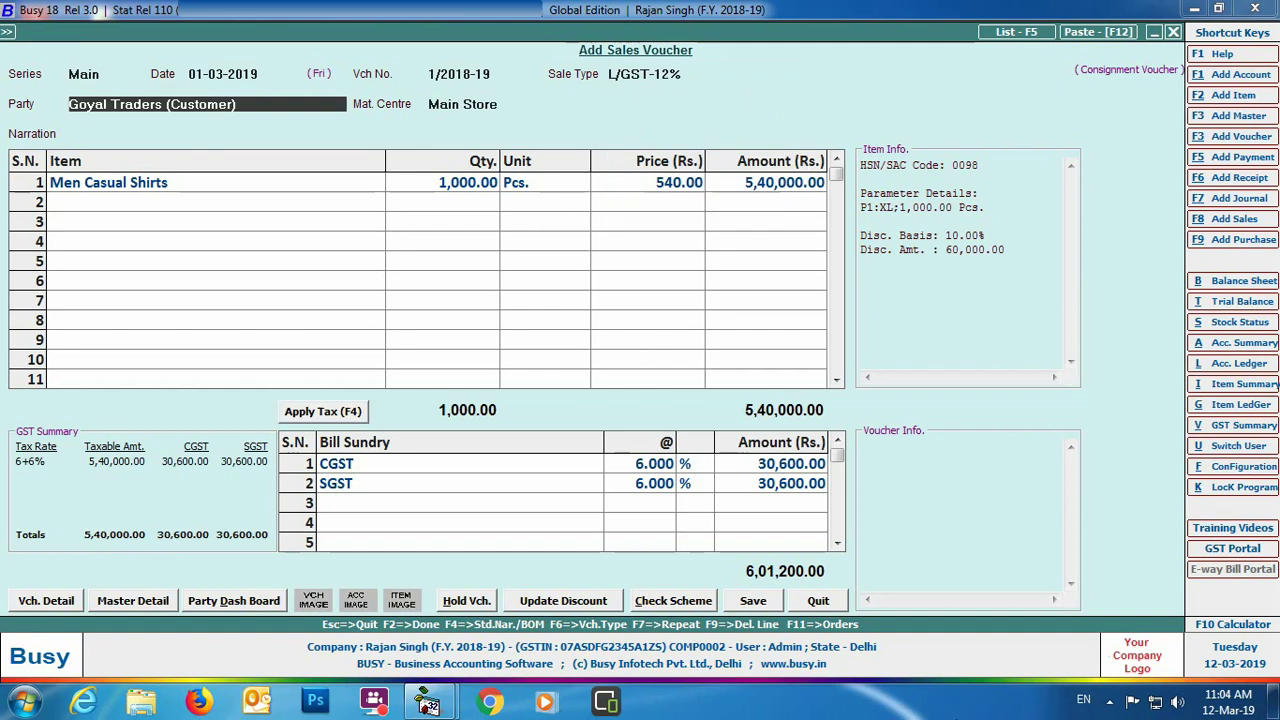
{"action": "key", "text": "Return"}
{"action": "key", "text": "Return"}
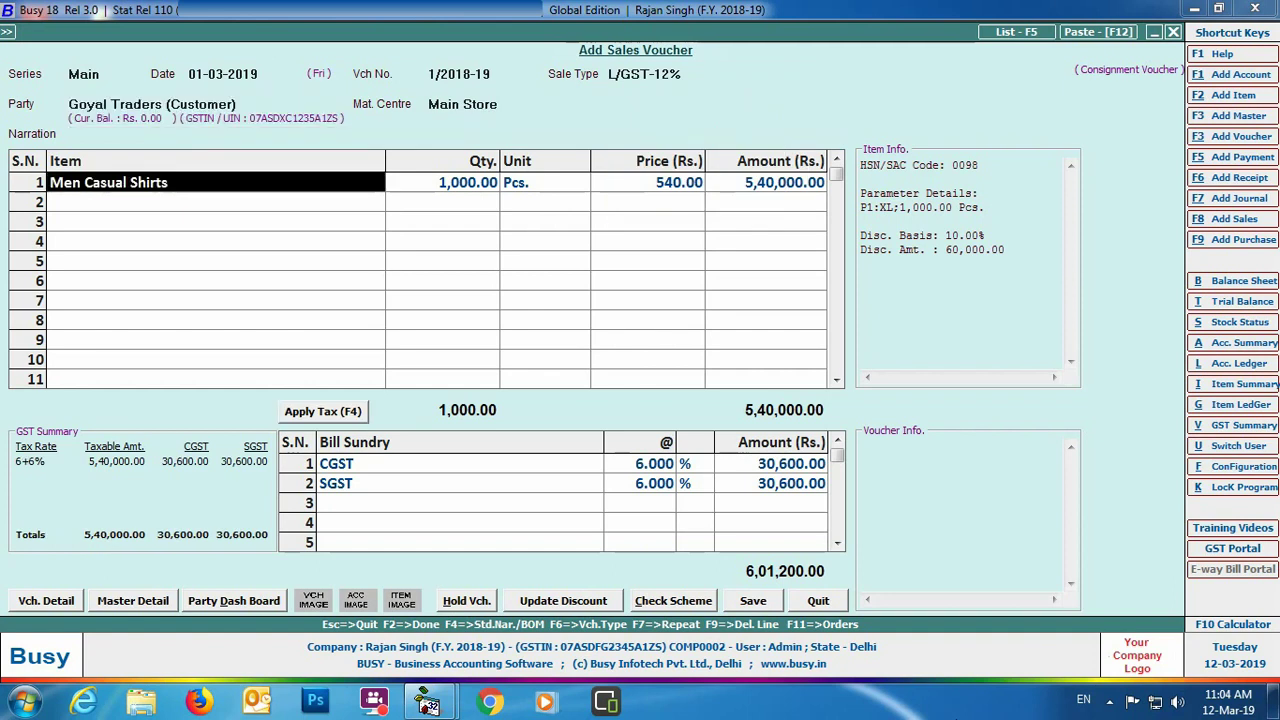
- Accept the parameterized stock, price and discount details of the Men Casual Shirts line in the sales voucher
{"action": "key", "text": "Return"}
{"action": "key", "text": "Return"}
{"action": "key", "text": "Return"}
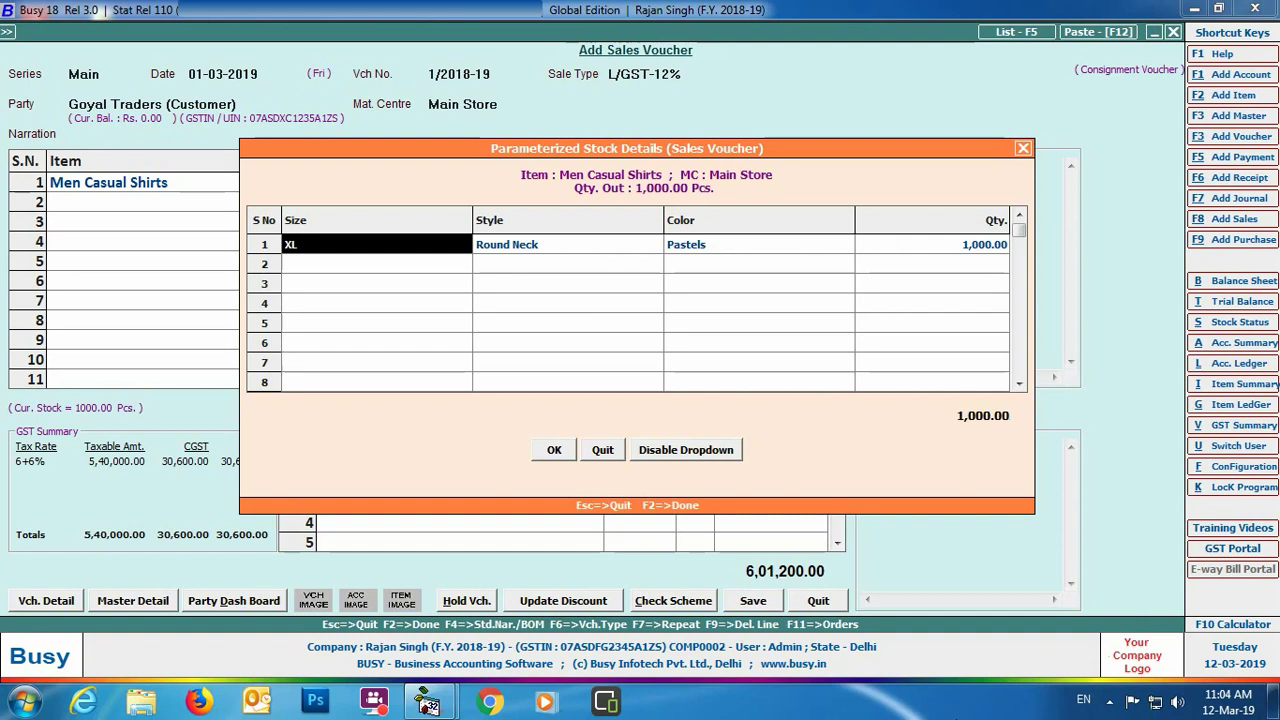
{"action": "key", "text": "F2"}
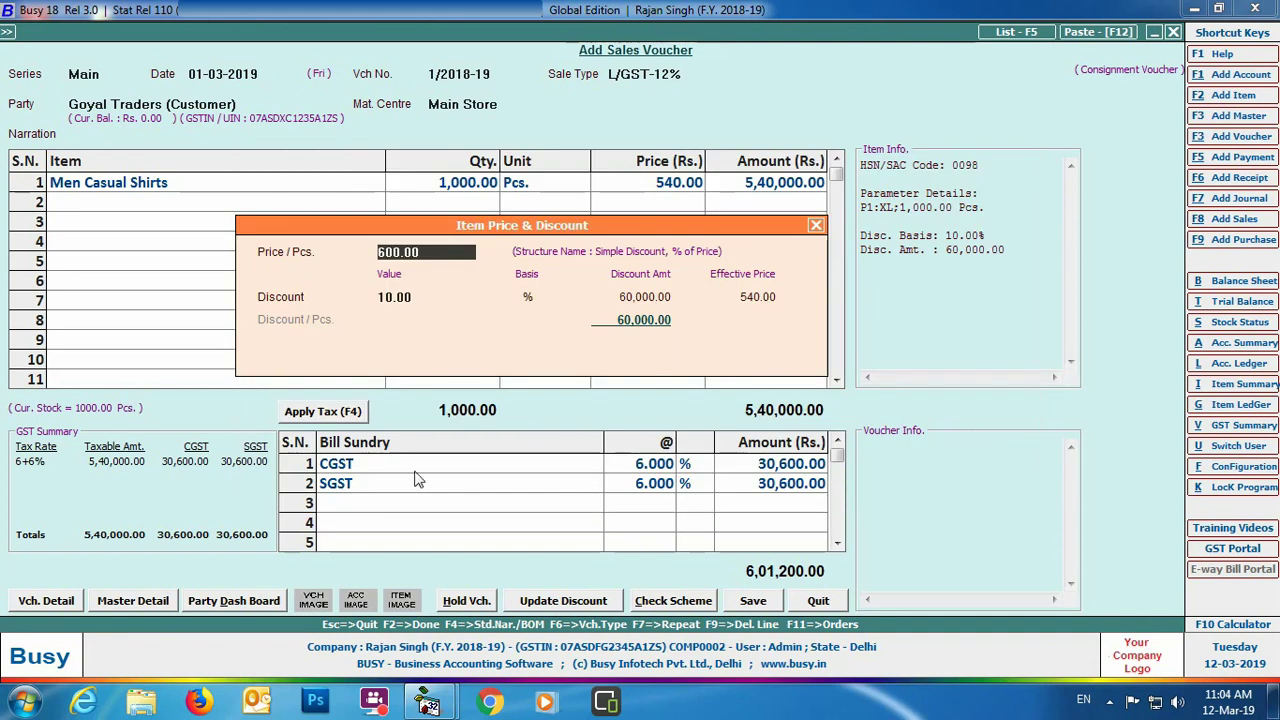
{"action": "left_click", "coordinate": [816, 225]}
{"action": "key", "text": "Return"}
{"action": "key", "text": "Return"}
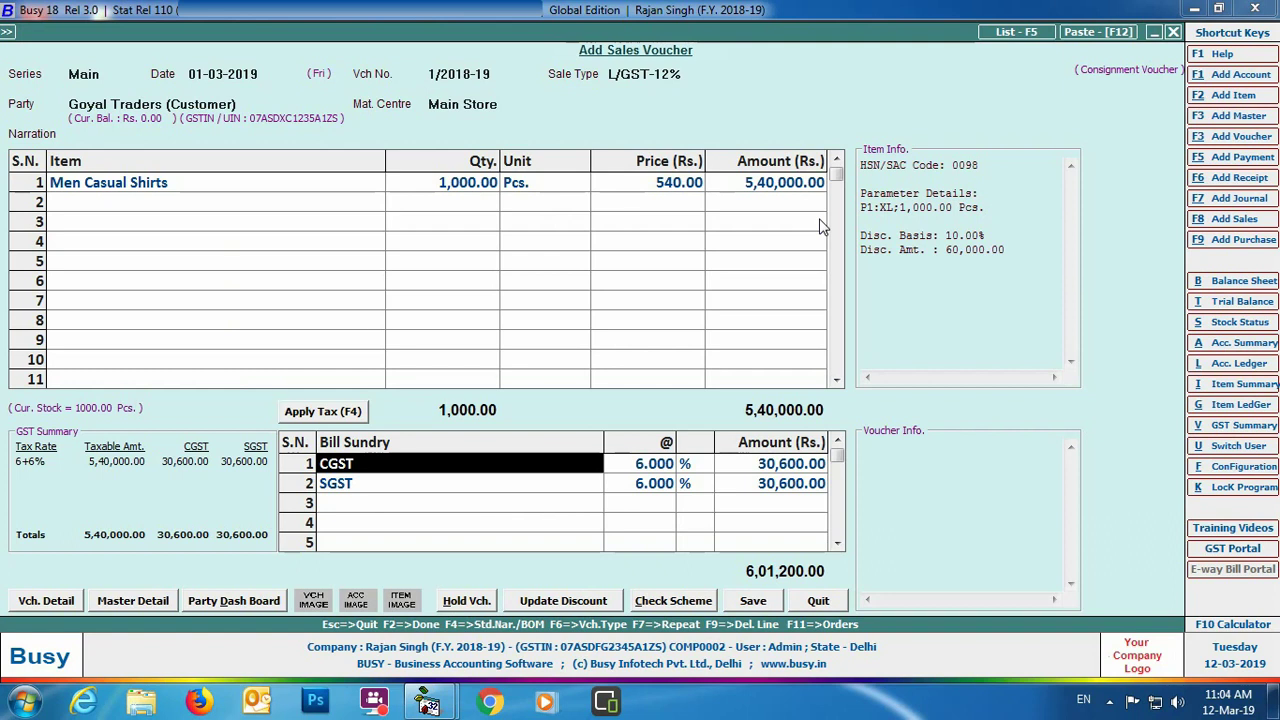
- Save the sales voucher with its bill adjustment and close voucher entry
{"action": "key", "text": "F2"}
{"action": "key", "text": "Return"}
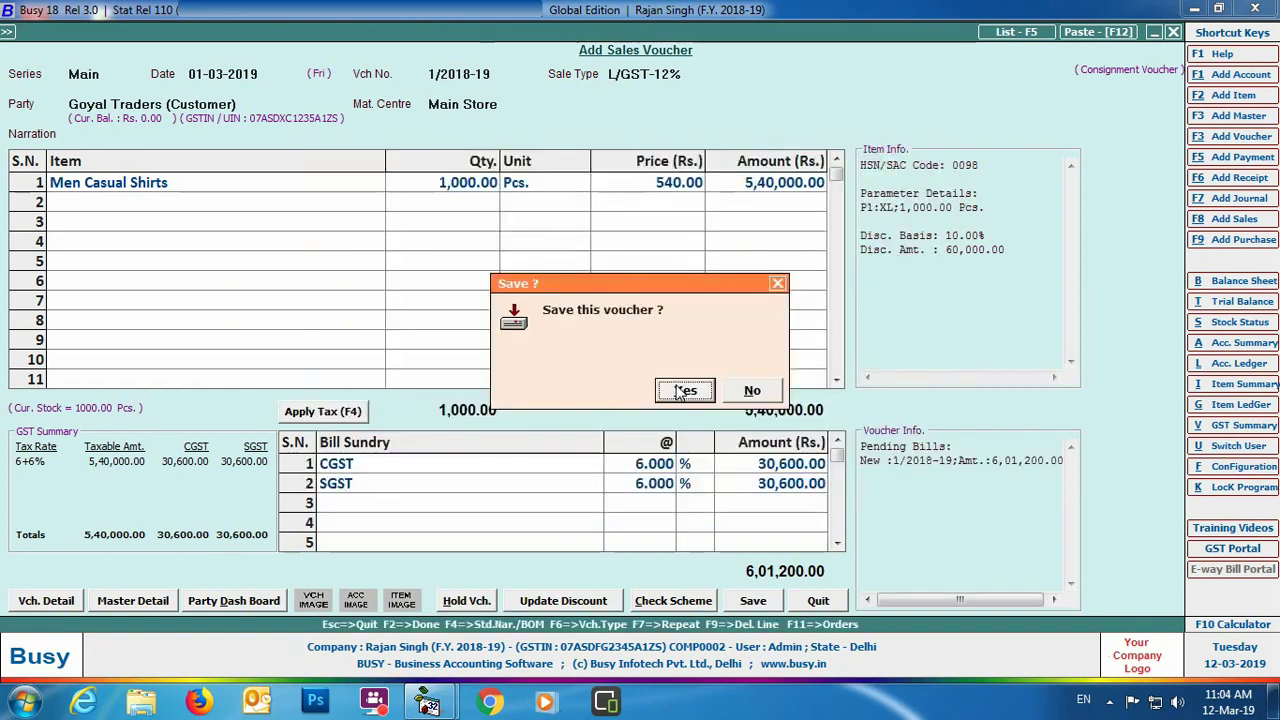
{"action": "left_click", "coordinate": [681, 390]}
{"action": "left_click", "coordinate": [753, 390]}
{"action": "key", "text": "F9"}
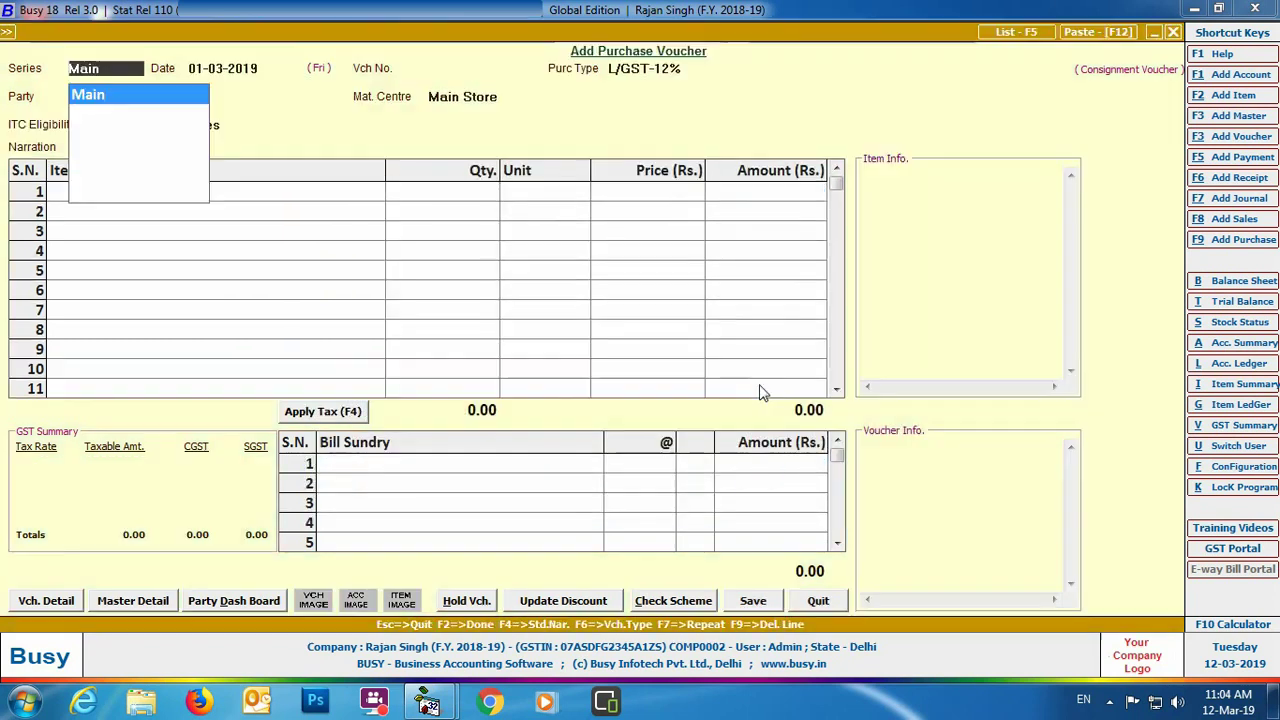
{"action": "key", "text": "Escape"}
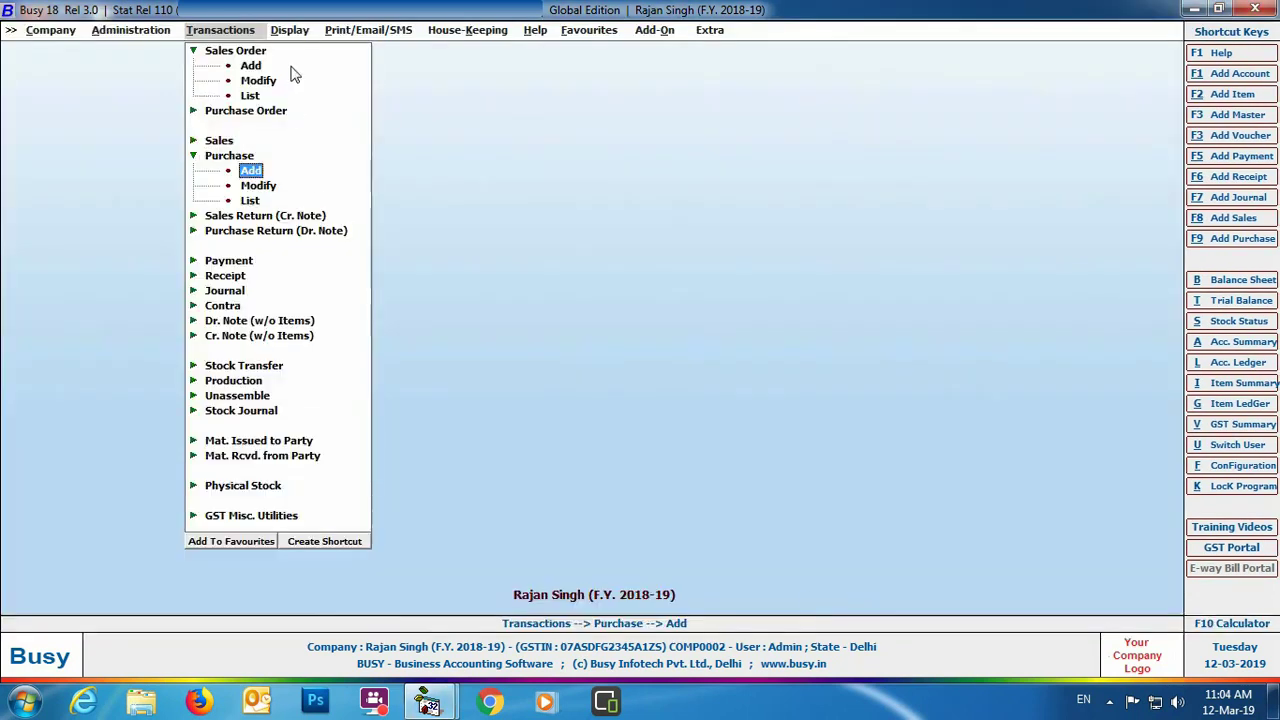
- View the customer-wise Consignment Order Summary for Goyal Traders (Customer) from 01-04-2018 to 01-03-2019 without parameter or item values, then close it
{"action": "left_click", "coordinate": [289, 31]}
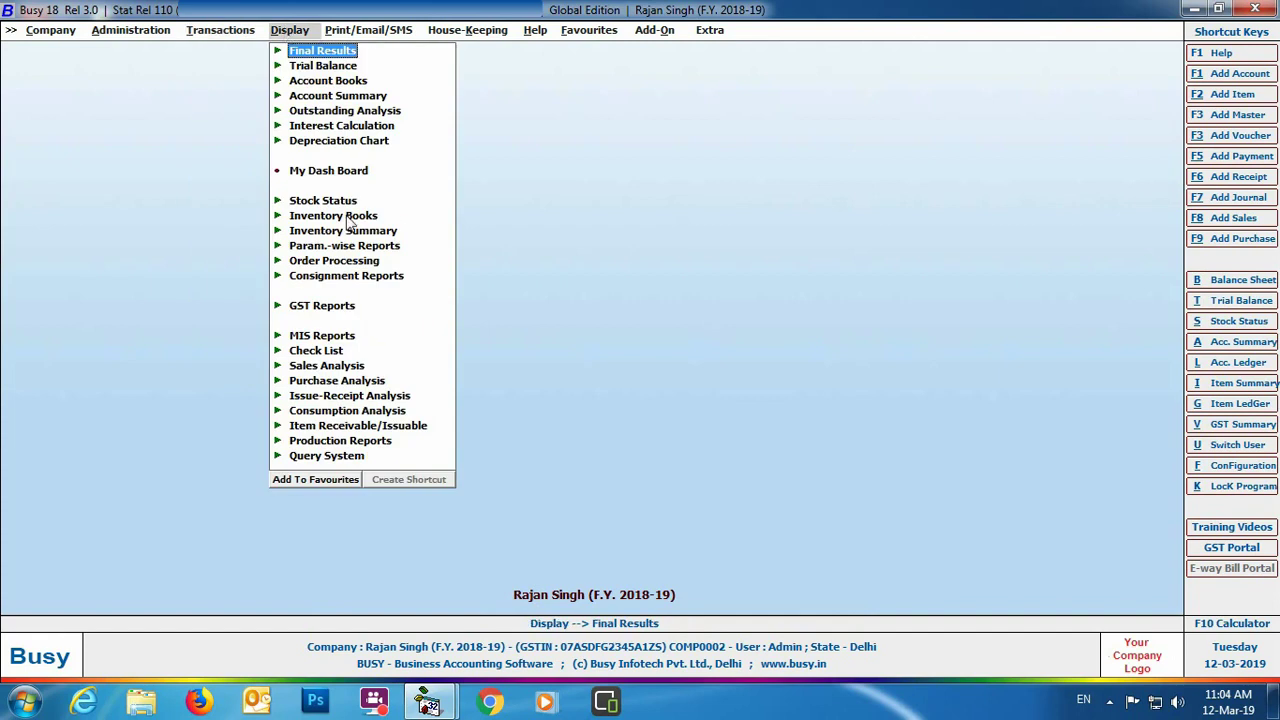
{"action": "left_click", "coordinate": [328, 279]}
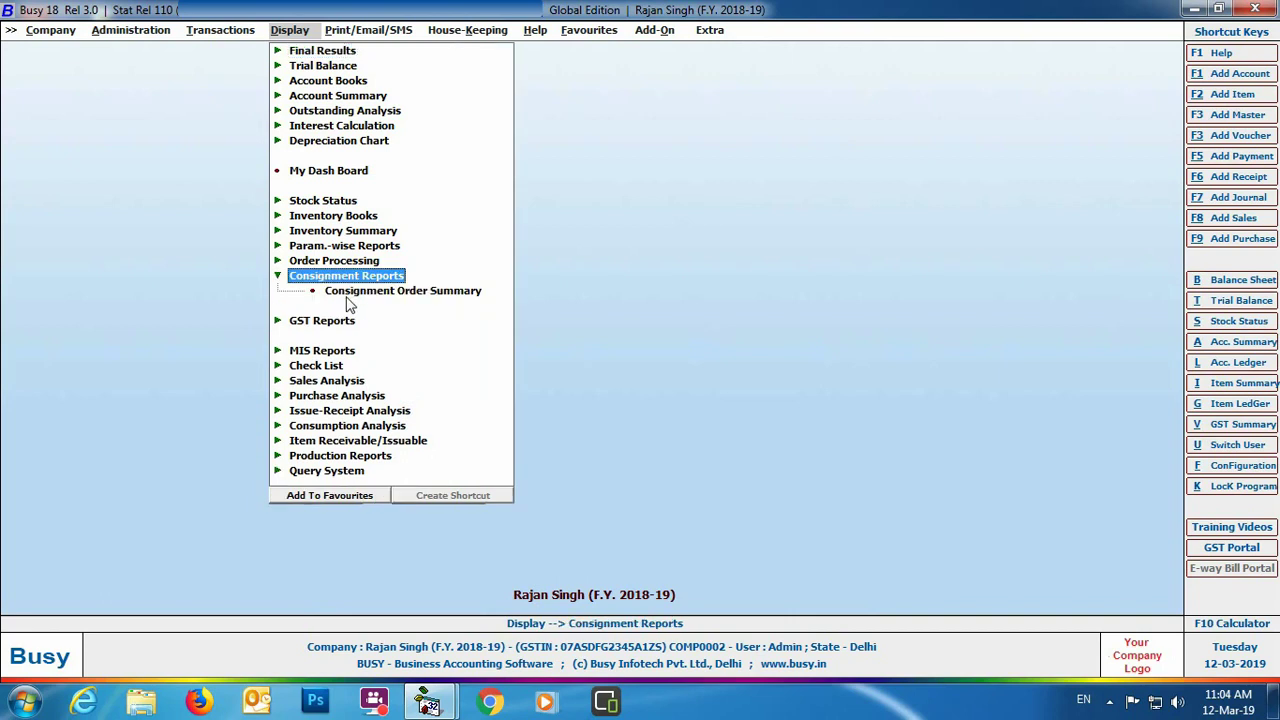
{"action": "left_click", "coordinate": [347, 293]}
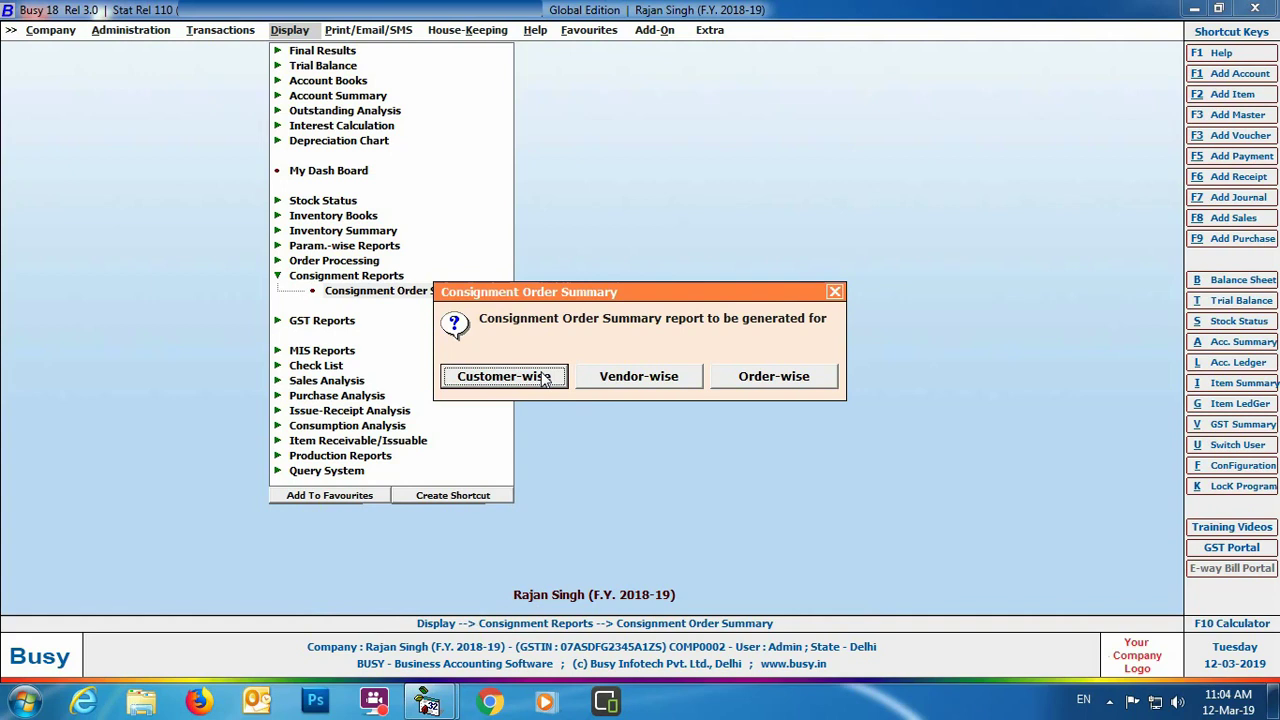
{"action": "left_click", "coordinate": [504, 377]}
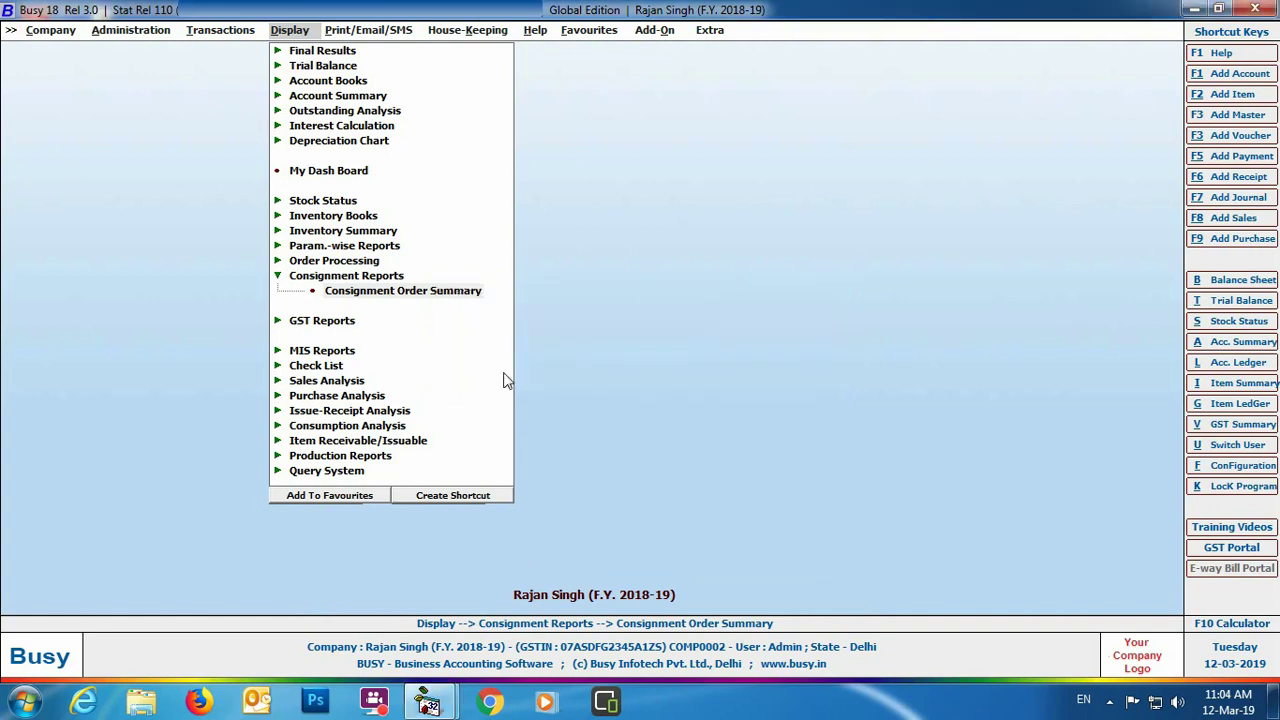
{"action": "key", "text": "Return"}
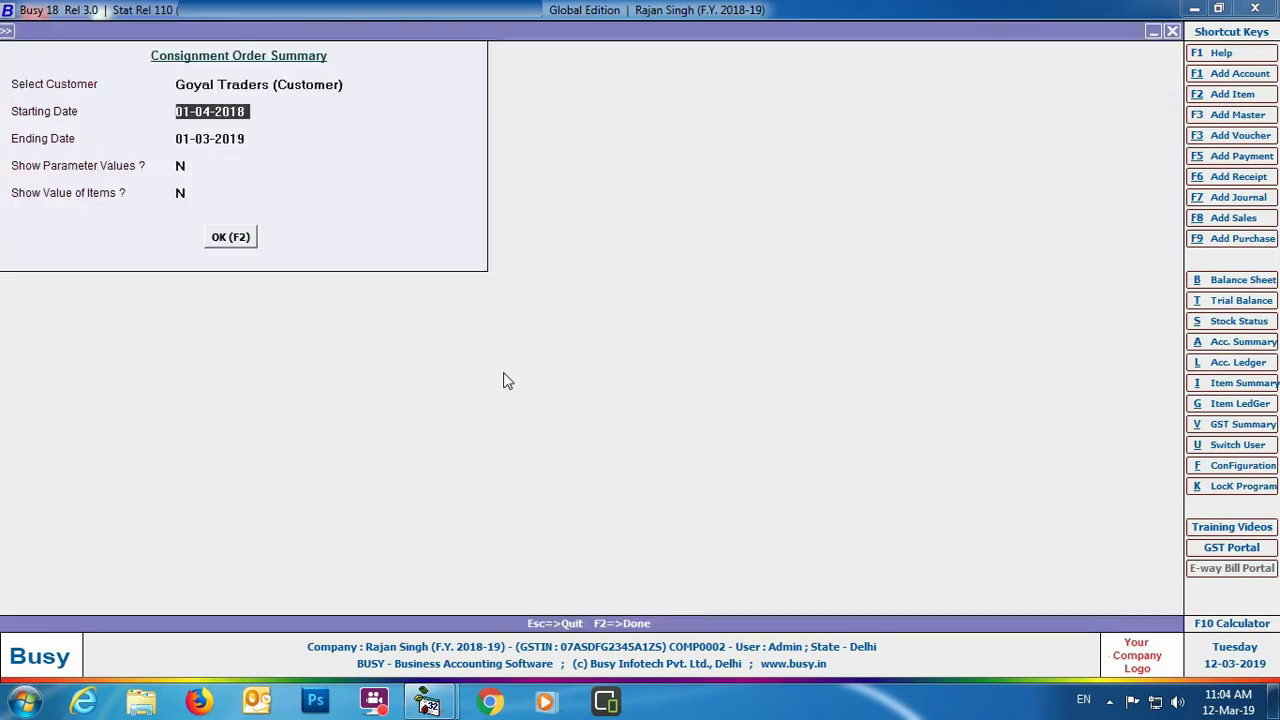
{"action": "key", "text": "Return"}
{"action": "key", "text": "Return"}
{"action": "key", "text": "Return"}
{"action": "key", "text": "Return"}
{"action": "key", "text": "Return"}
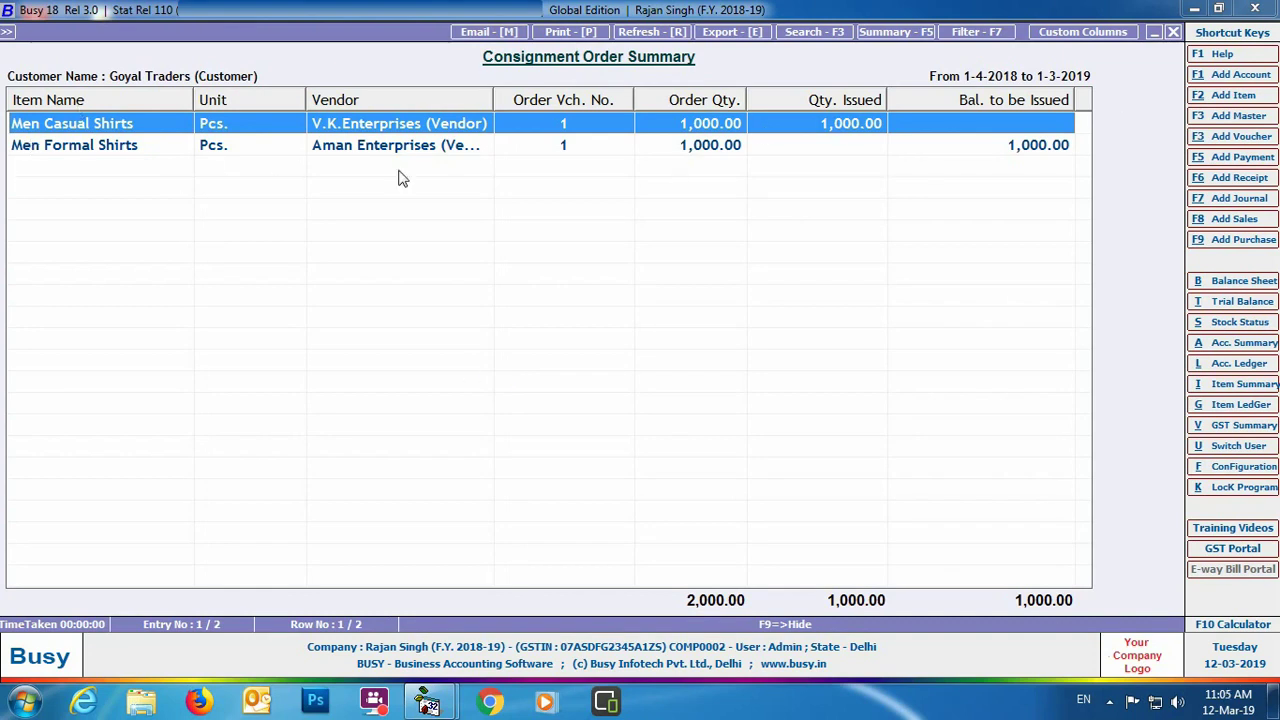
{"action": "left_click", "coordinate": [1173, 32]}
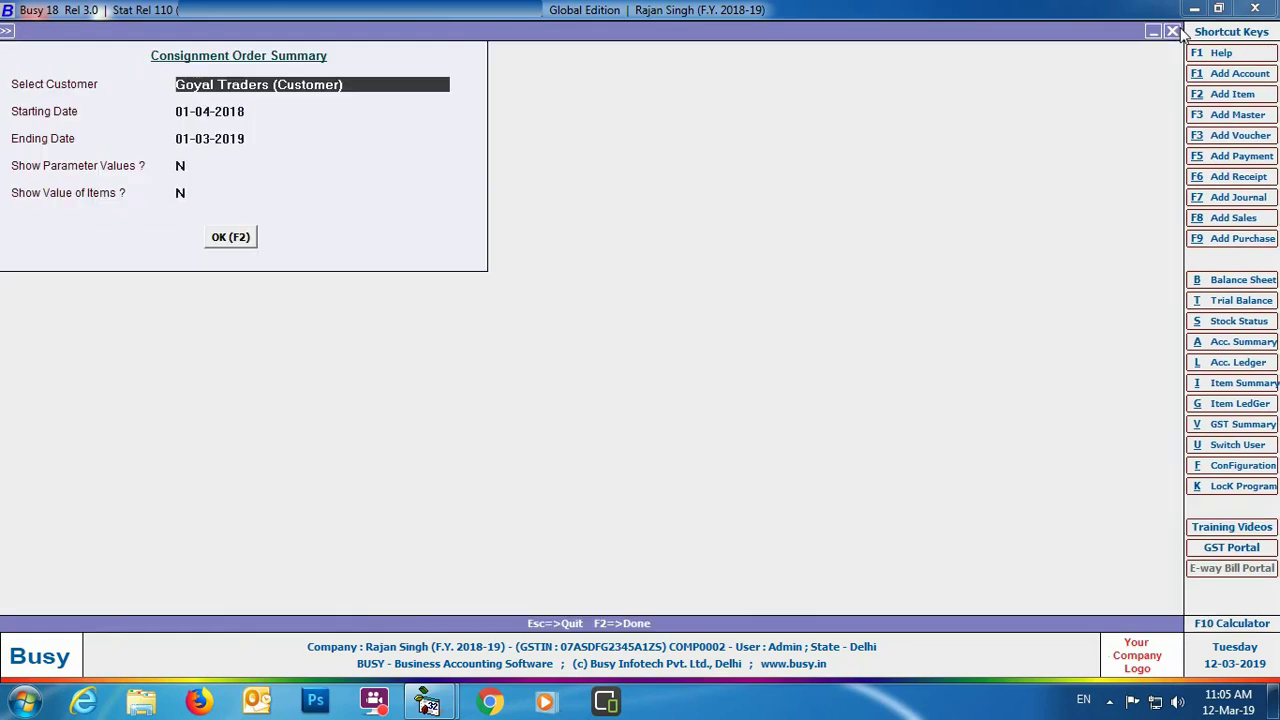
{"action": "key", "text": "Escape"}
- View the vendor-wise Consignment Order Summary for Aman Enterprises (Vendor) from 01-04-2018 to 01-03-2019 without parameter or item values, then close it
{"action": "left_click", "coordinate": [640, 376]}
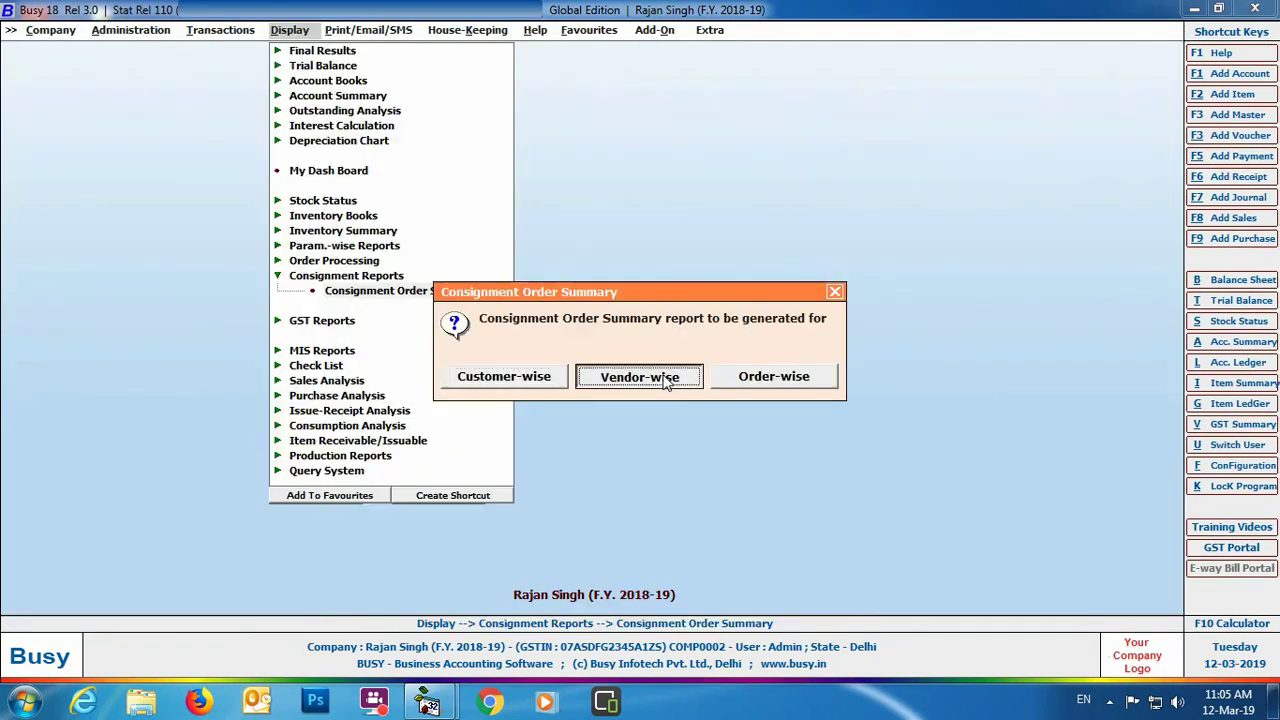
{"action": "type", "text": "am"}
{"action": "key", "text": "Return"}
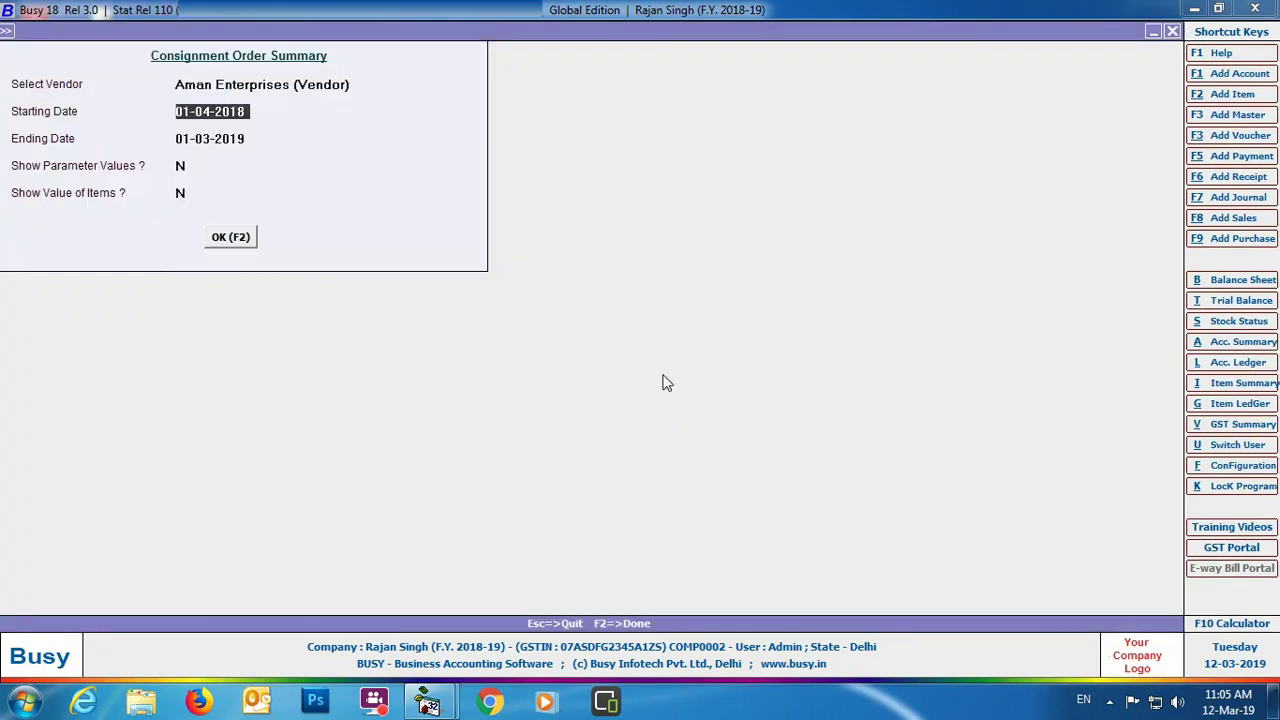
{"action": "key", "text": "Return"}
{"action": "key", "text": "Return"}
{"action": "key", "text": "Return"}
{"action": "key", "text": "Return"}
{"action": "key", "text": "Return"}
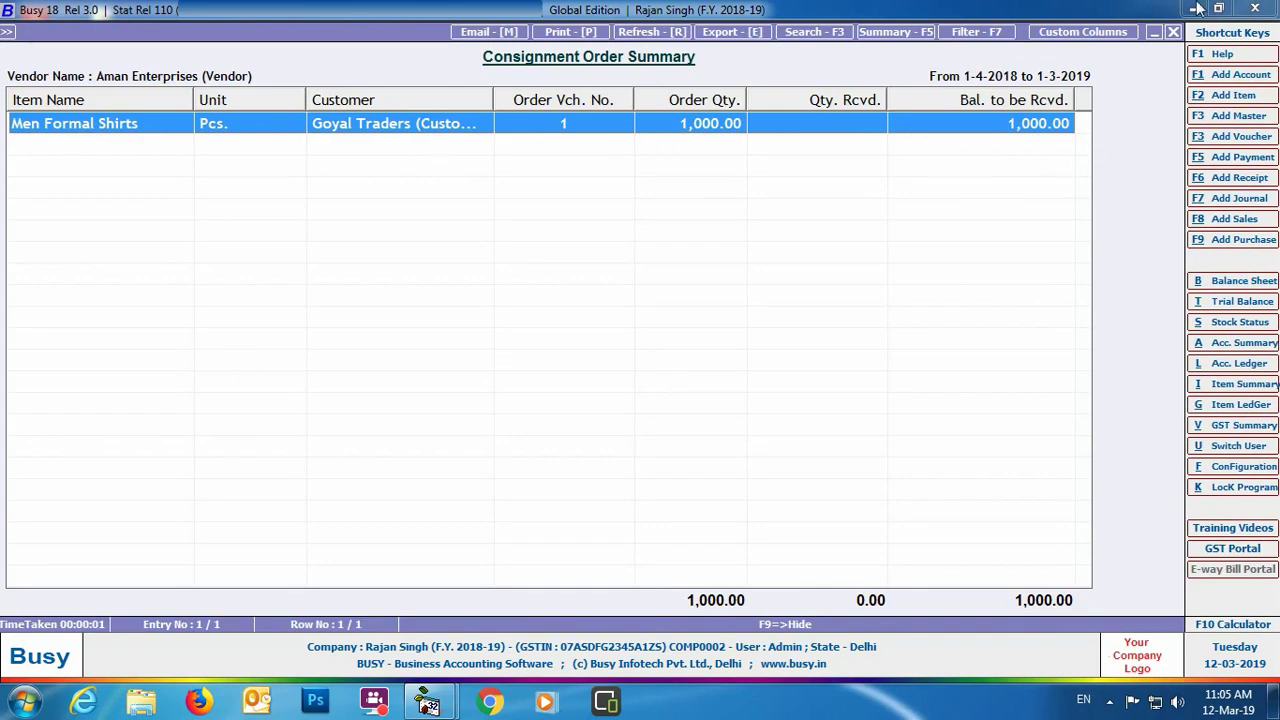
{"action": "left_click", "coordinate": [1173, 31]}
{"action": "key", "text": "Escape"}
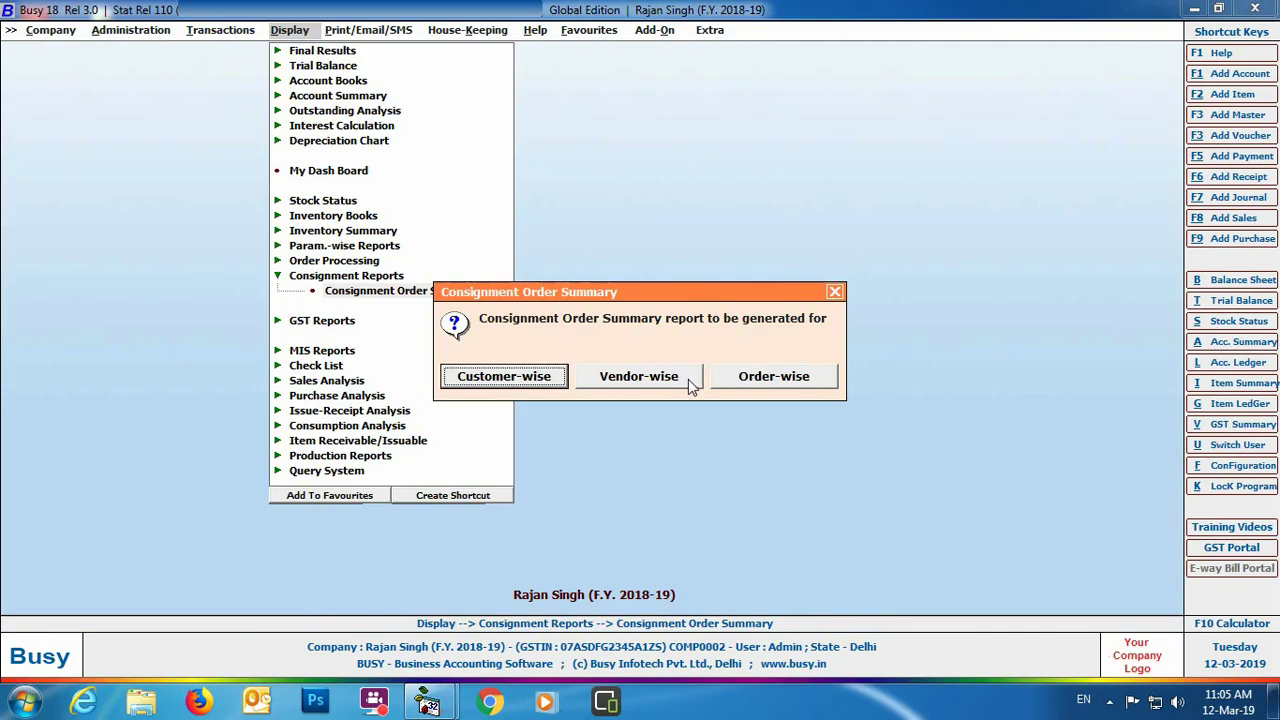
- View the order-wise Consignment Order Summary for the saved consignment order without parameter or item values, then exit the consignment reports
{"action": "left_click", "coordinate": [757, 384]}
{"action": "type", "text": "1"}
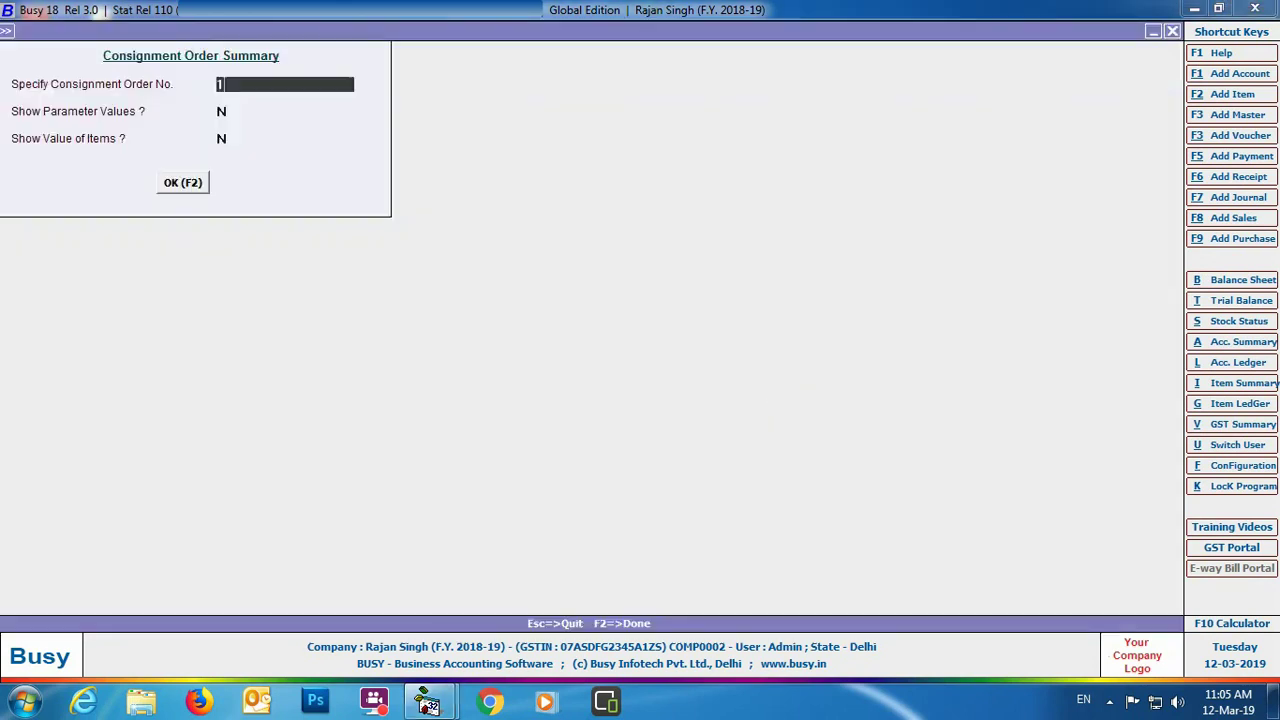
{"action": "key", "text": "Return"}
{"action": "key", "text": "Return"}
{"action": "key", "text": "Return"}
{"action": "key", "text": "Return"}
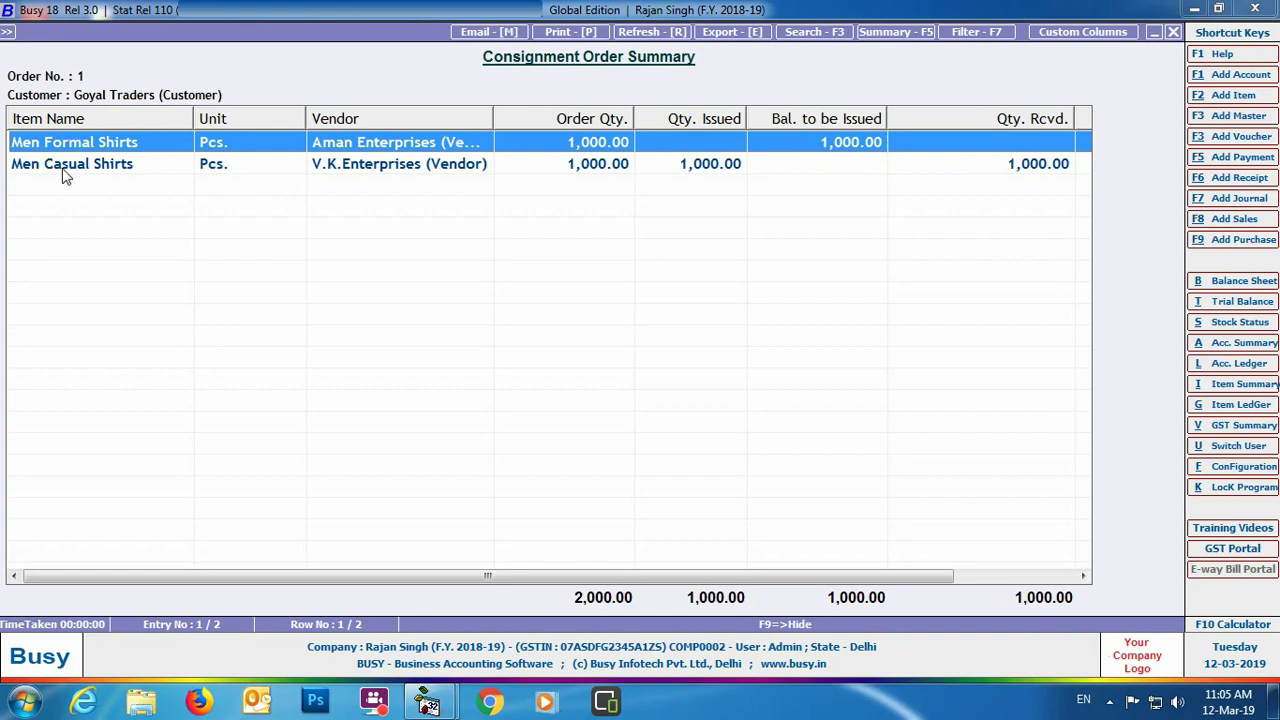
{"action": "left_click", "coordinate": [1173, 33]}
{"action": "key", "text": "Escape"}
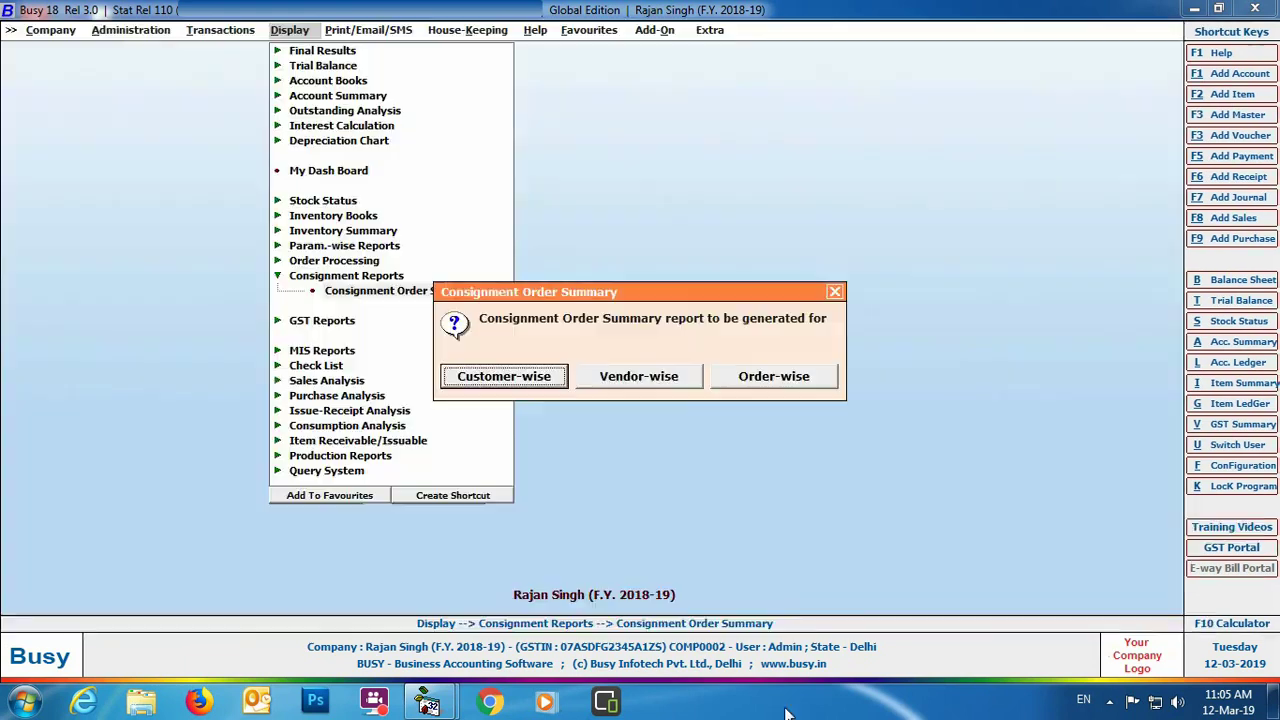
{"action": "key", "text": "Escape"}
{"action": "key", "text": "Escape"}
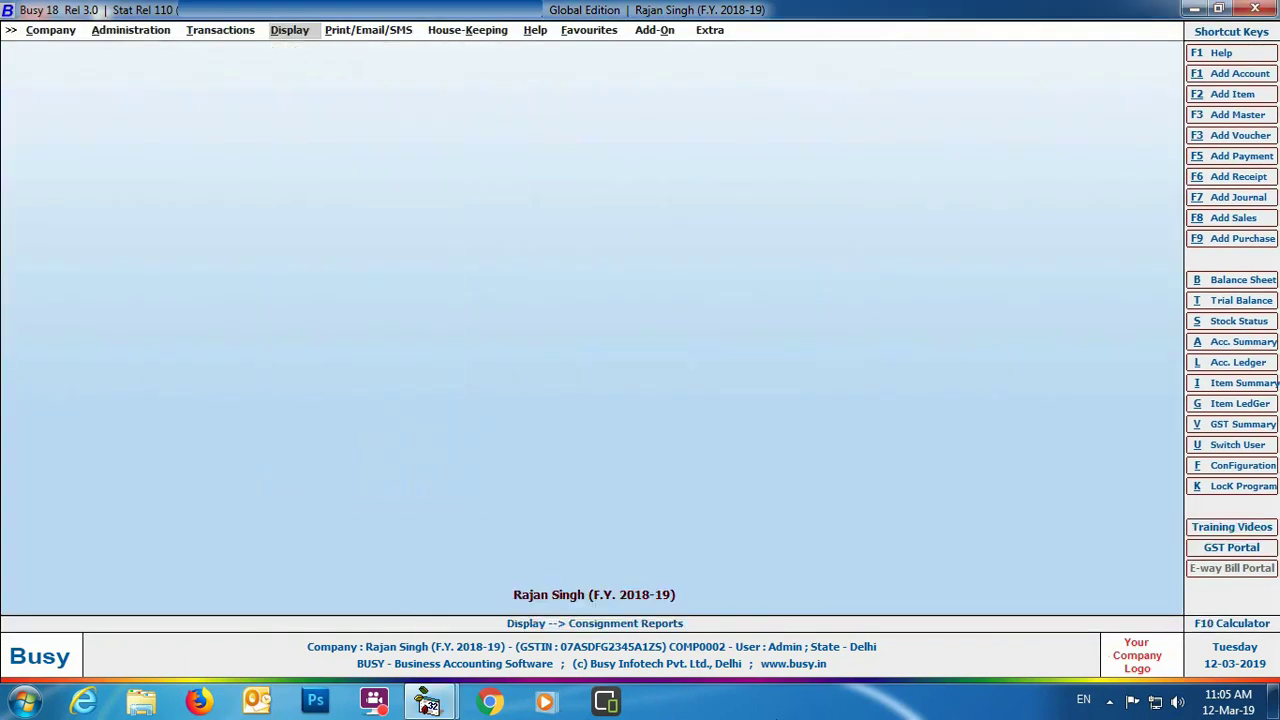